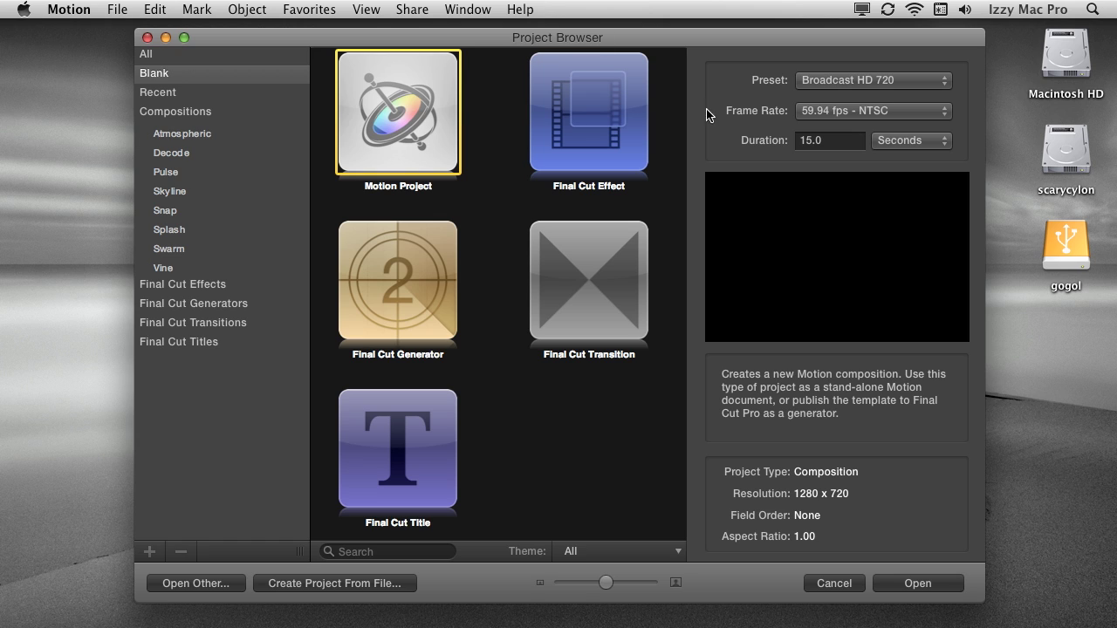
Create a blank Motion project with the Broadcast HD 720 preset at 29.97 fps - NTSC, and set the canvas zoom to Fit.
{"action": "left_click", "coordinate": [871, 83]}
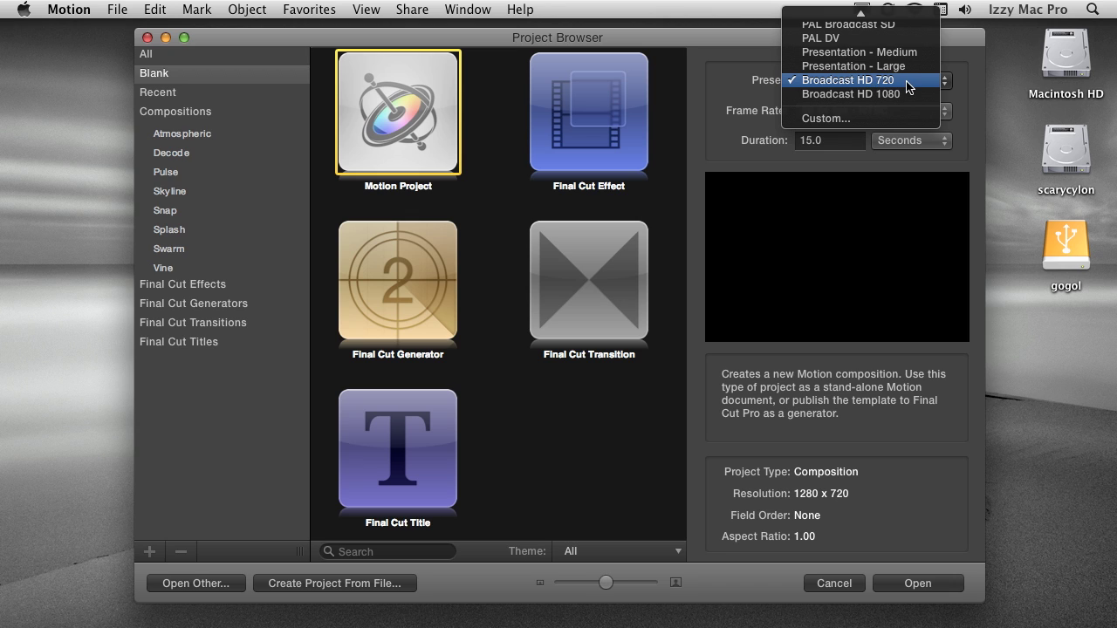
{"action": "left_click", "coordinate": [910, 87]}
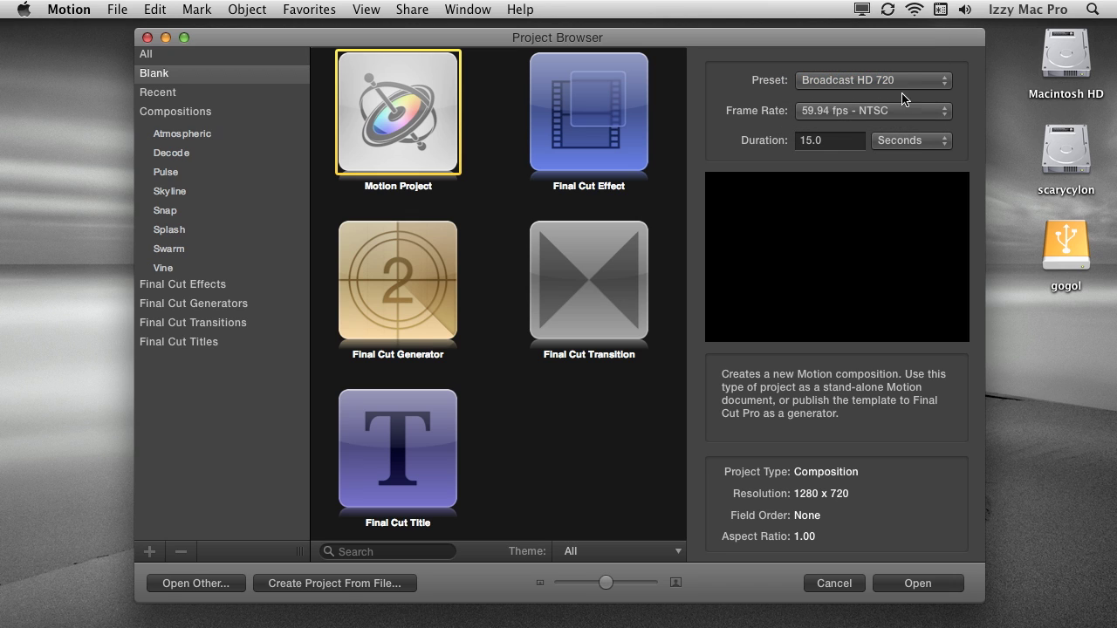
{"action": "left_click", "coordinate": [839, 111]}
{"action": "left_click", "coordinate": [845, 69]}
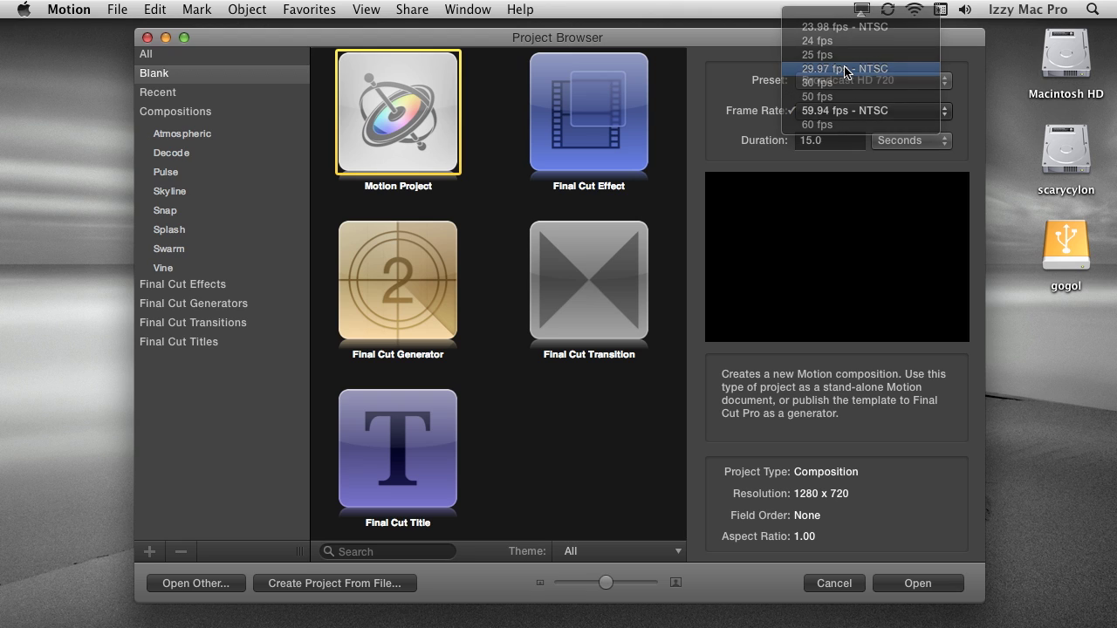
{"action": "left_click_drag", "start_coordinate": [839, 140], "coordinate": [788, 145]}
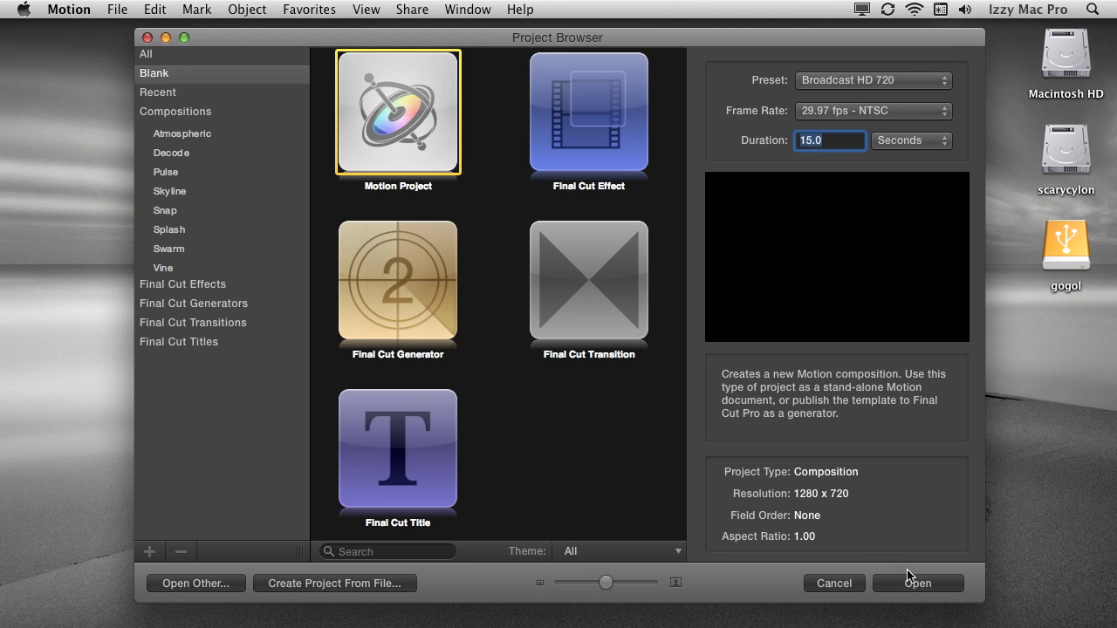
{"action": "left_click", "coordinate": [942, 589]}
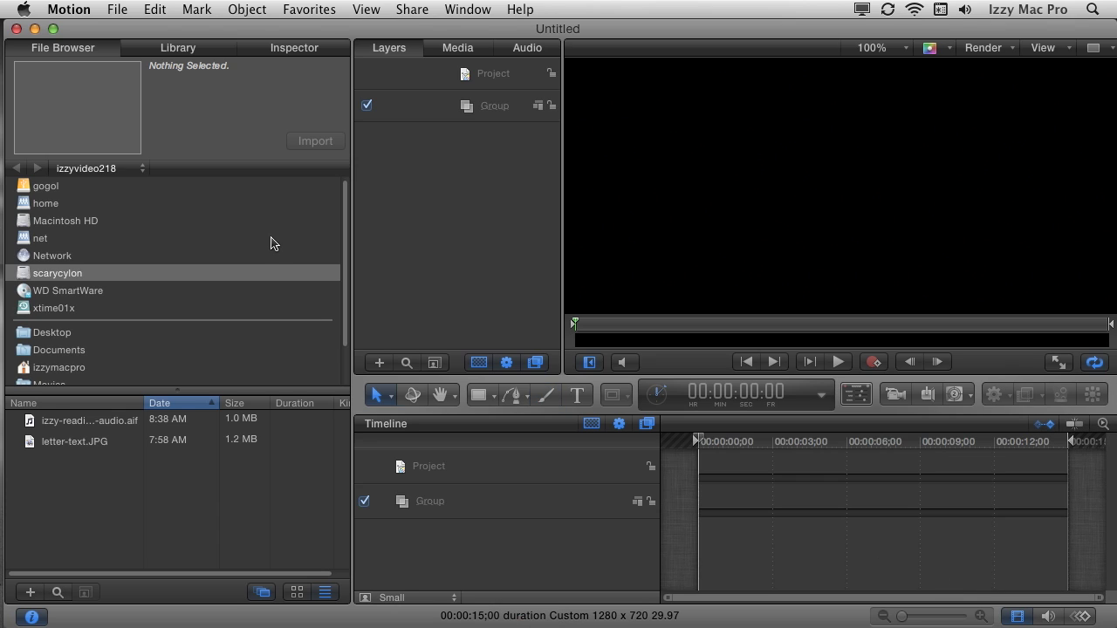
{"action": "left_click", "coordinate": [899, 50]}
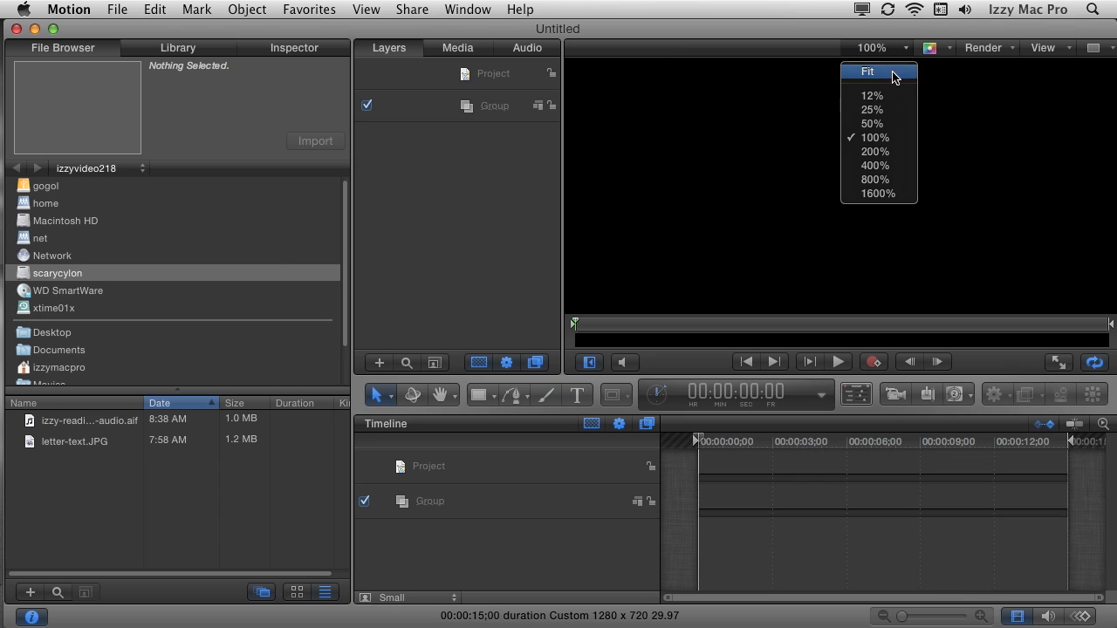
{"action": "left_click", "coordinate": [894, 72]}
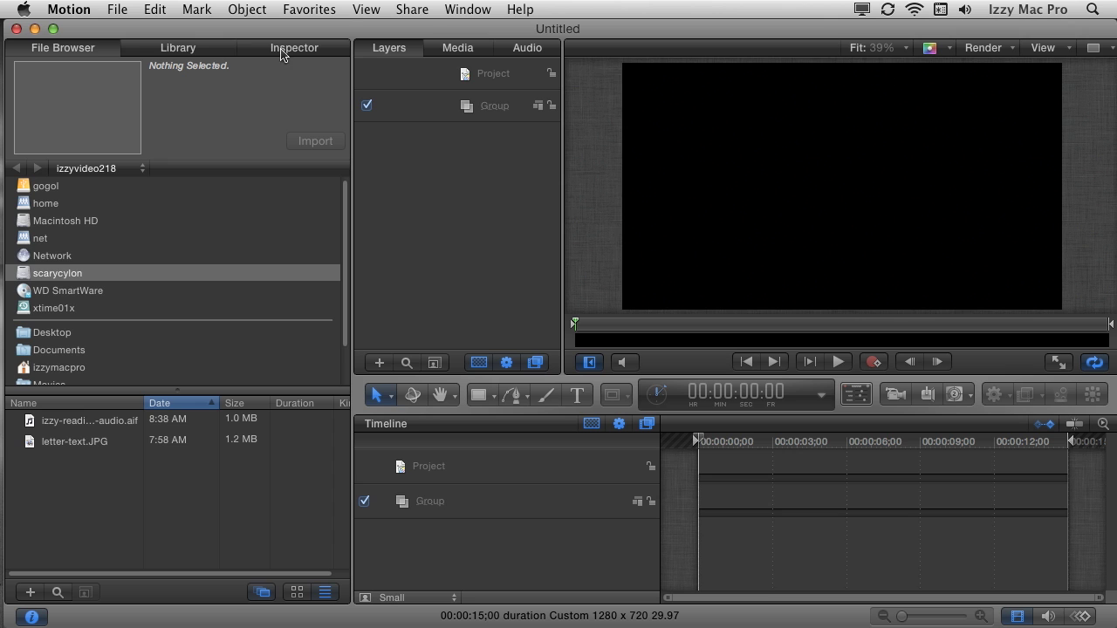
Save the project as animated-letter.motn in the izzyvideo218 folder.
{"action": "left_click", "coordinate": [119, 9]}
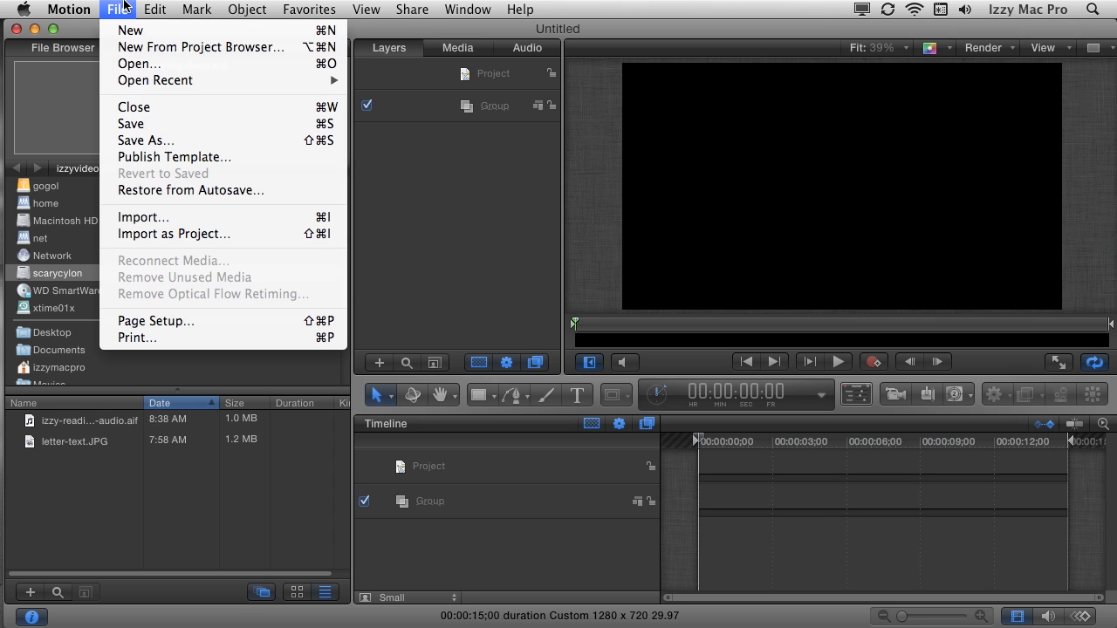
{"action": "left_click", "coordinate": [147, 141]}
{"action": "left_click", "coordinate": [604, 109]}
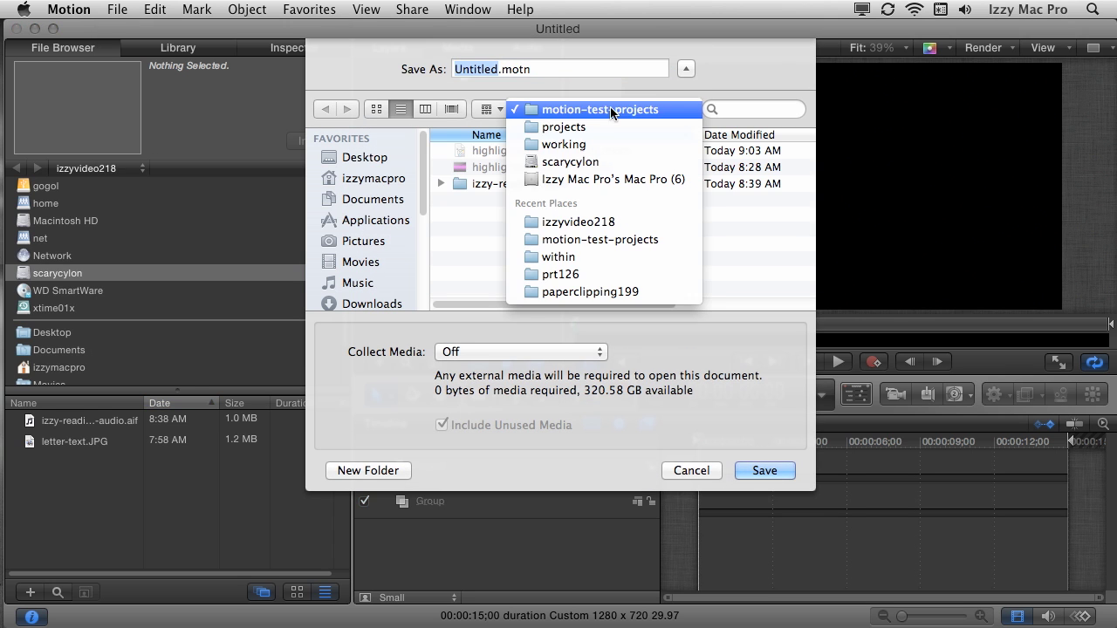
{"action": "left_click", "coordinate": [610, 129]}
{"action": "double_click", "coordinate": [610, 150]}
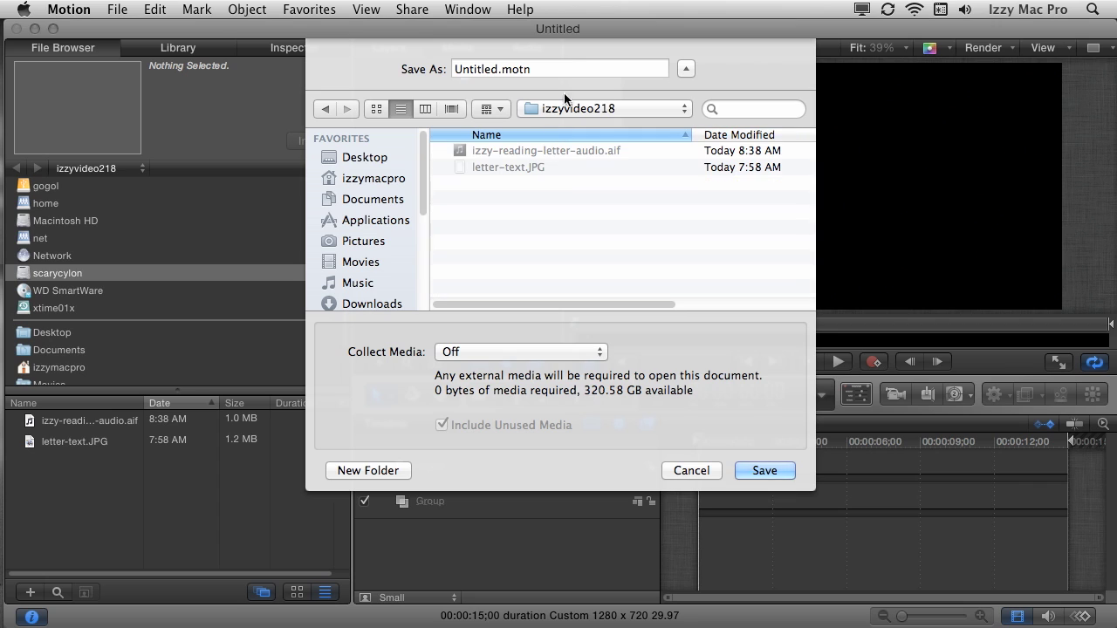
{"action": "left_click", "coordinate": [496, 69]}
{"action": "double_click", "coordinate": [496, 69]}
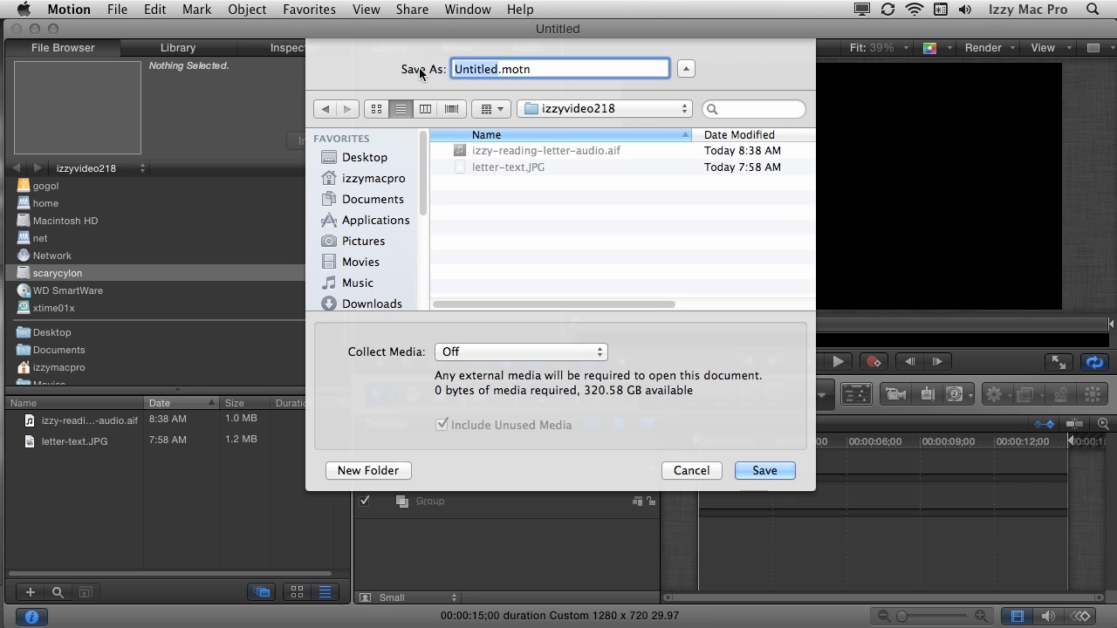
{"action": "type", "text": "animated-let"}
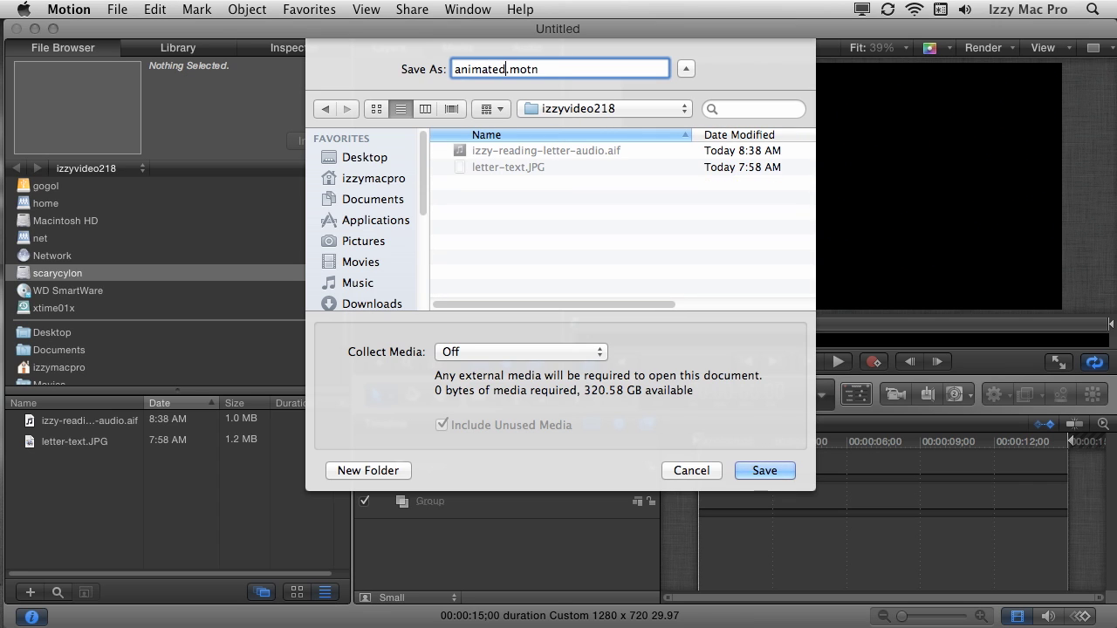
{"action": "type", "text": "ter"}
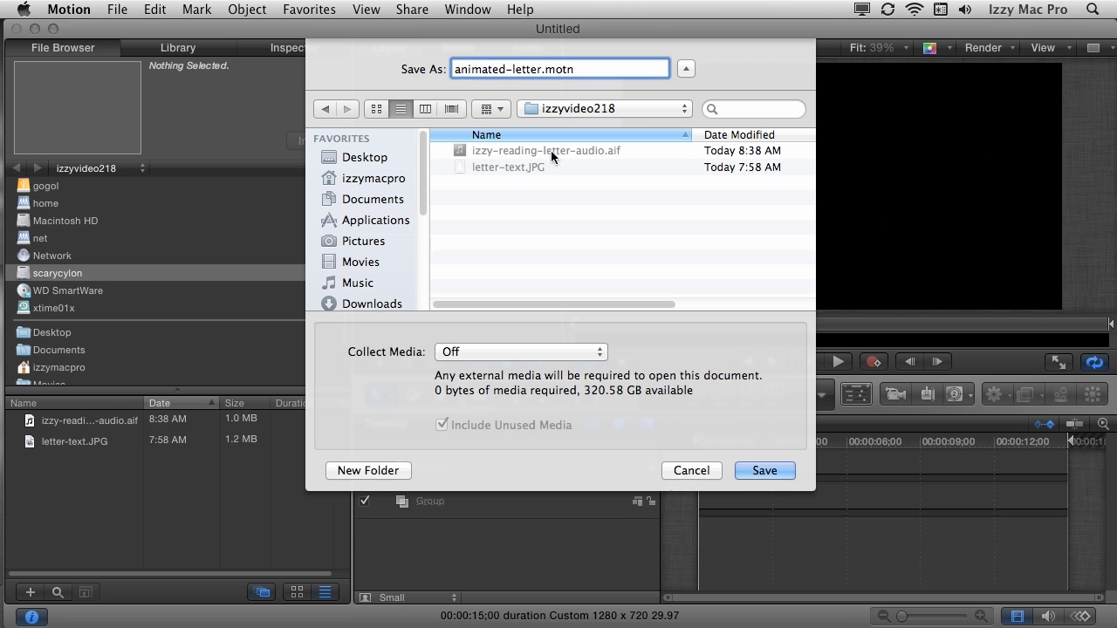
{"action": "left_click", "coordinate": [765, 473]}
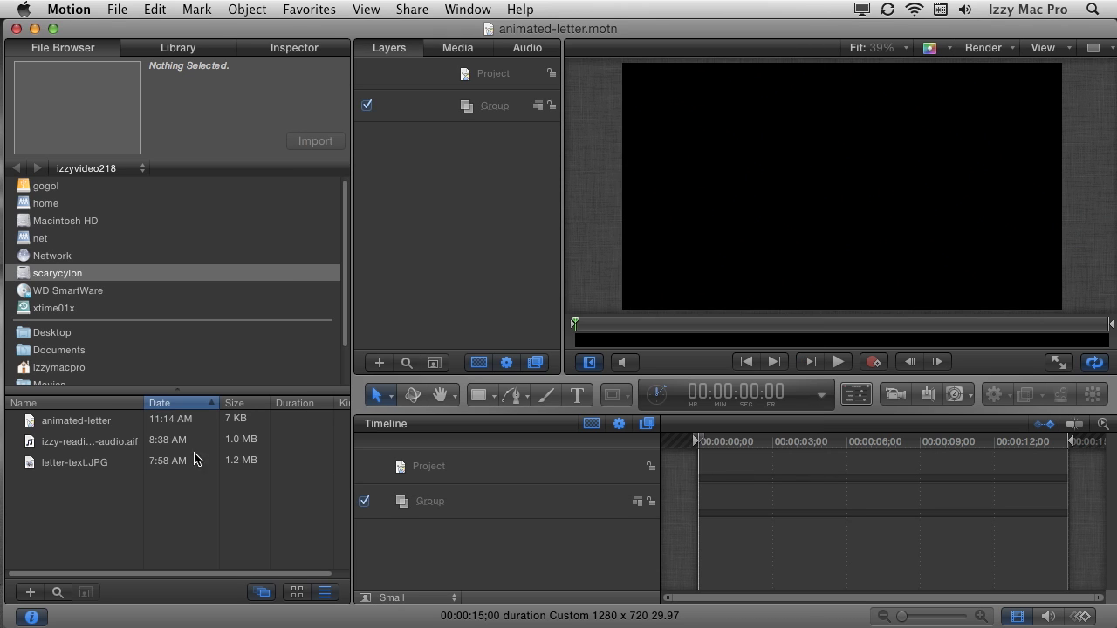
Import letter-text.JPG into the project and show its transform properties.
{"action": "left_click", "coordinate": [73, 469]}
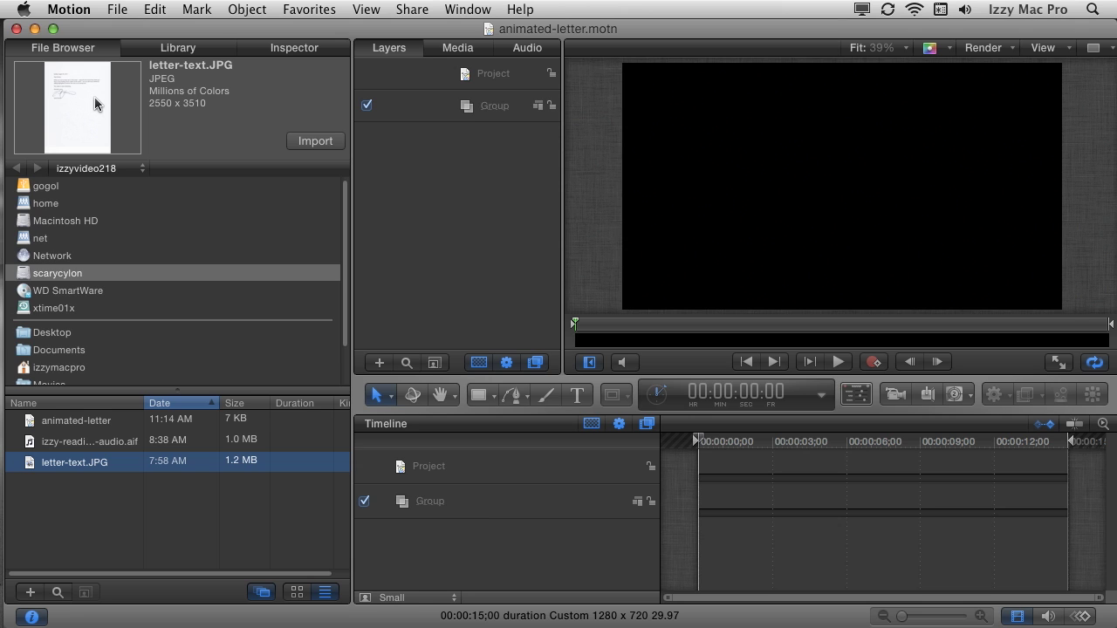
{"action": "left_click", "coordinate": [315, 142]}
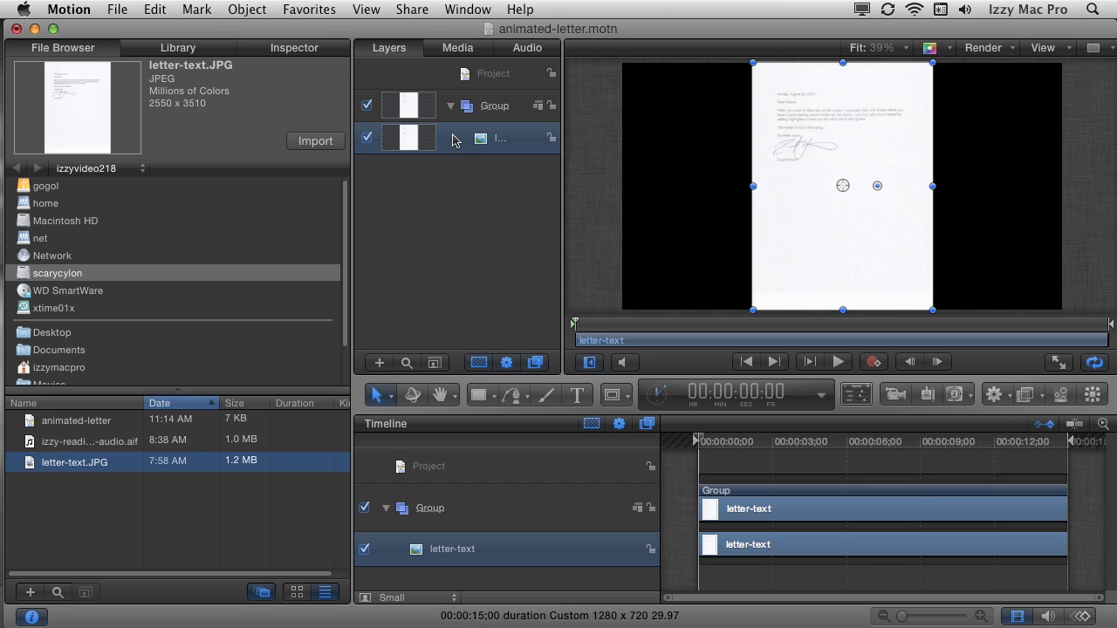
{"action": "left_click", "coordinate": [315, 54]}
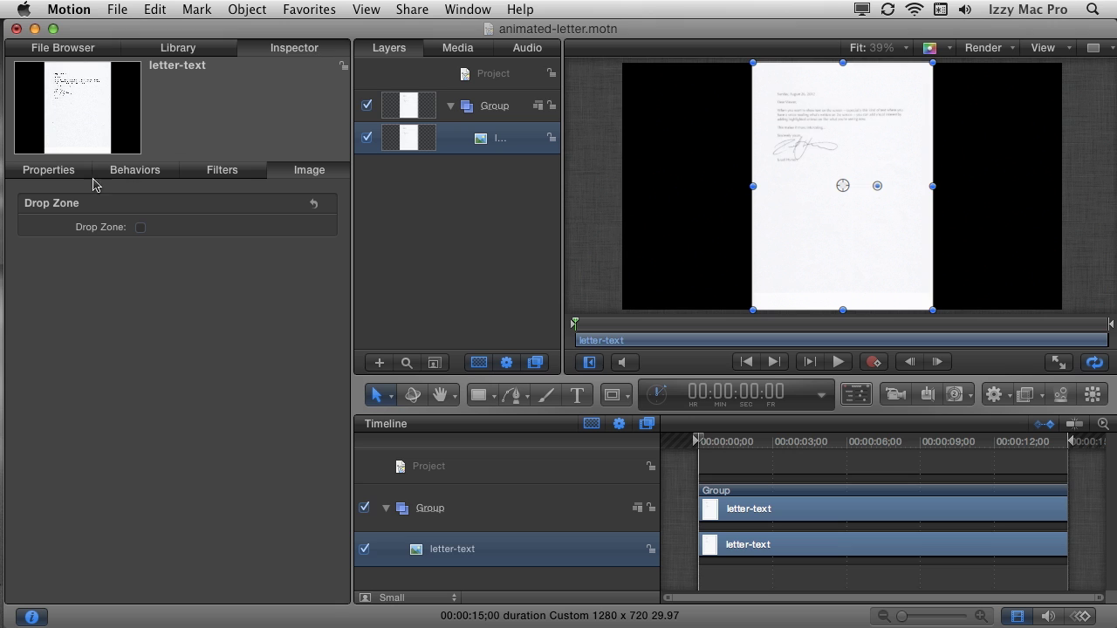
{"action": "left_click", "coordinate": [60, 172]}
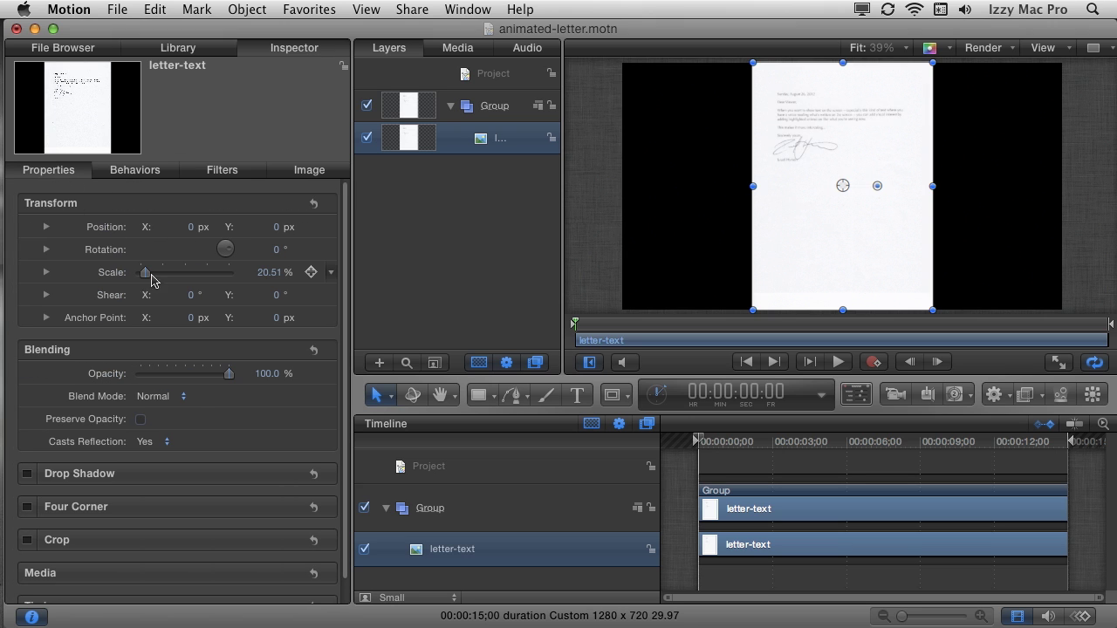
Scale the letter image to 100% and move it to about X 352 px, Y -1003 px.
{"action": "left_click", "coordinate": [266, 273]}
{"action": "type", "text": "100"}
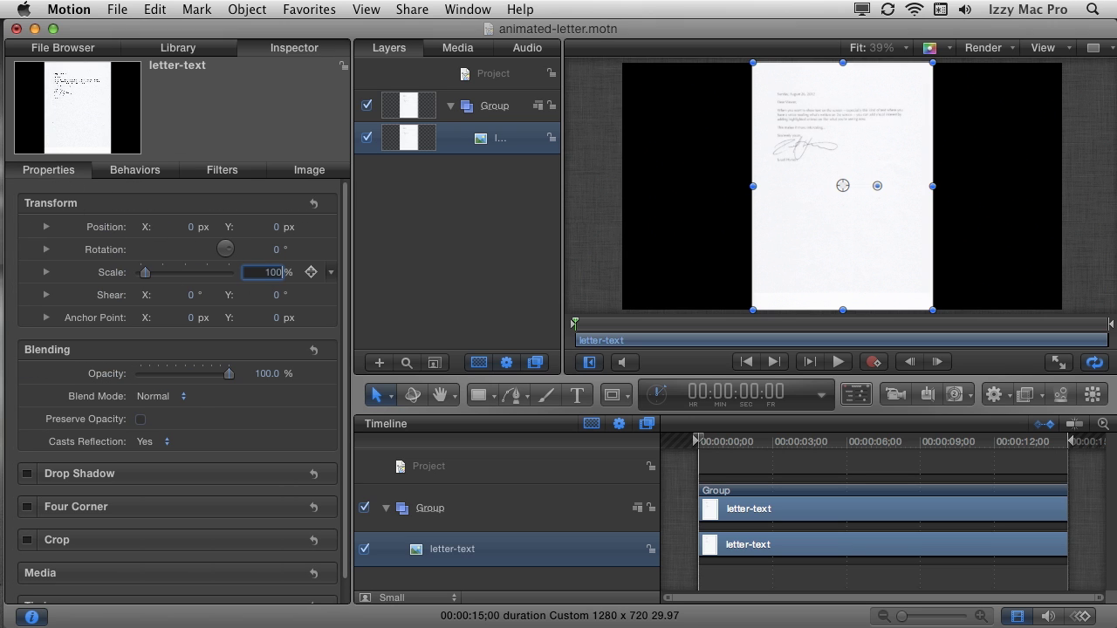
{"action": "key", "text": "Return"}
{"action": "left_click_drag", "start_coordinate": [753, 144], "coordinate": [876, 299]}
{"action": "left_click_drag", "start_coordinate": [768, 66], "coordinate": [767, 221]}
{"action": "left_click_drag", "start_coordinate": [787, 133], "coordinate": [767, 143]}
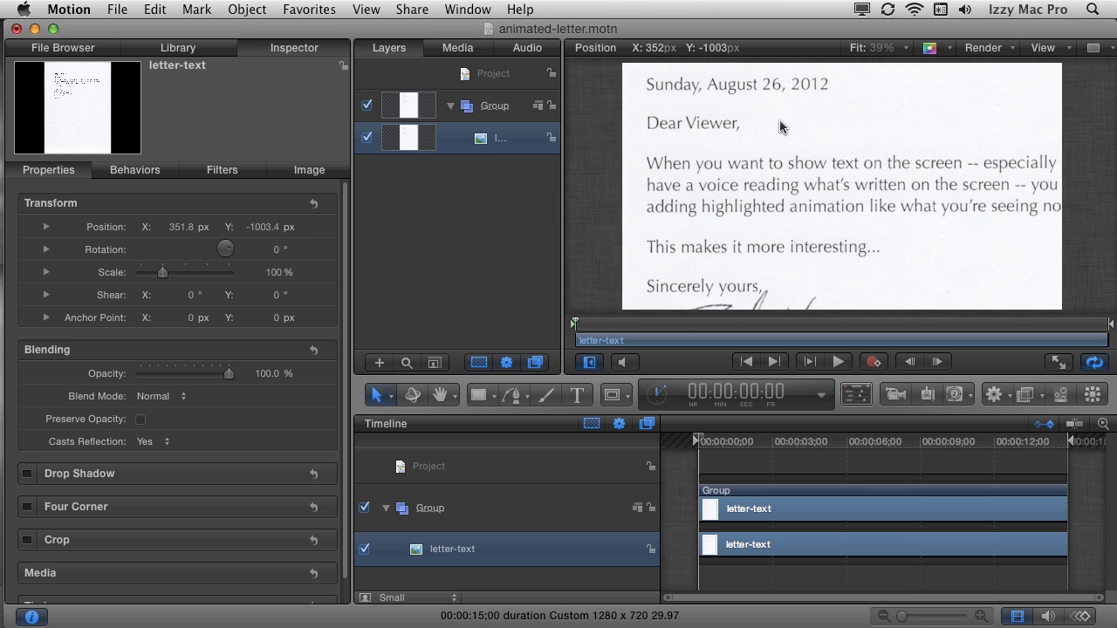
Set the letter image's scale to 65% and reposition it at about X 33 px, Y -558 px to frame the text and signature.
{"action": "left_click", "coordinate": [273, 278]}
{"action": "type", "text": "6"}
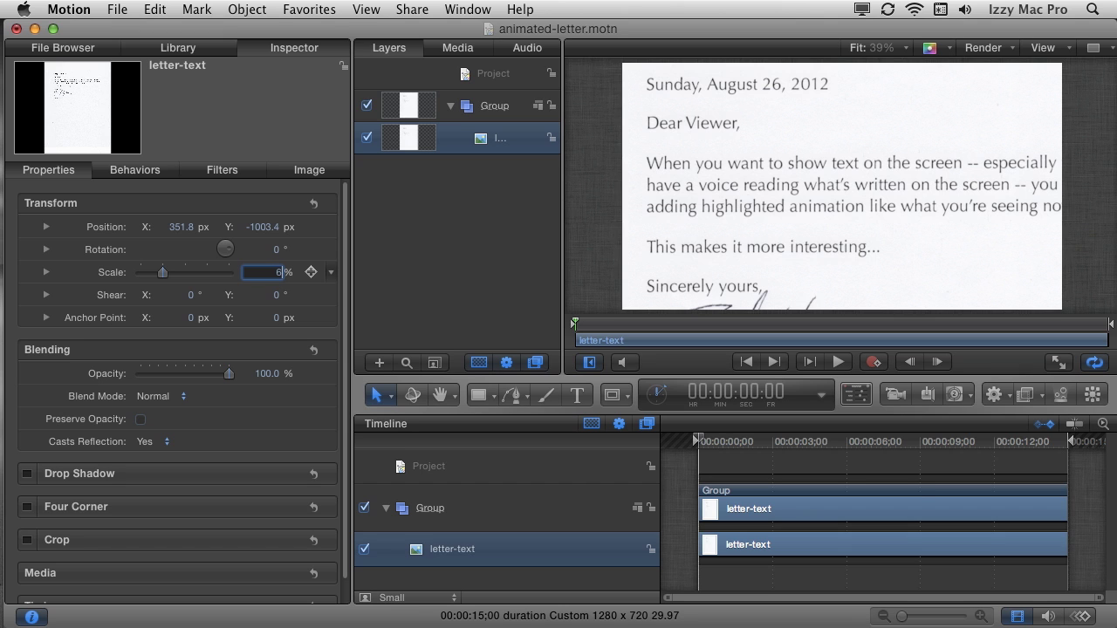
{"action": "key", "text": "Return"}
{"action": "left_click_drag", "start_coordinate": [908, 284], "coordinate": [805, 131]}
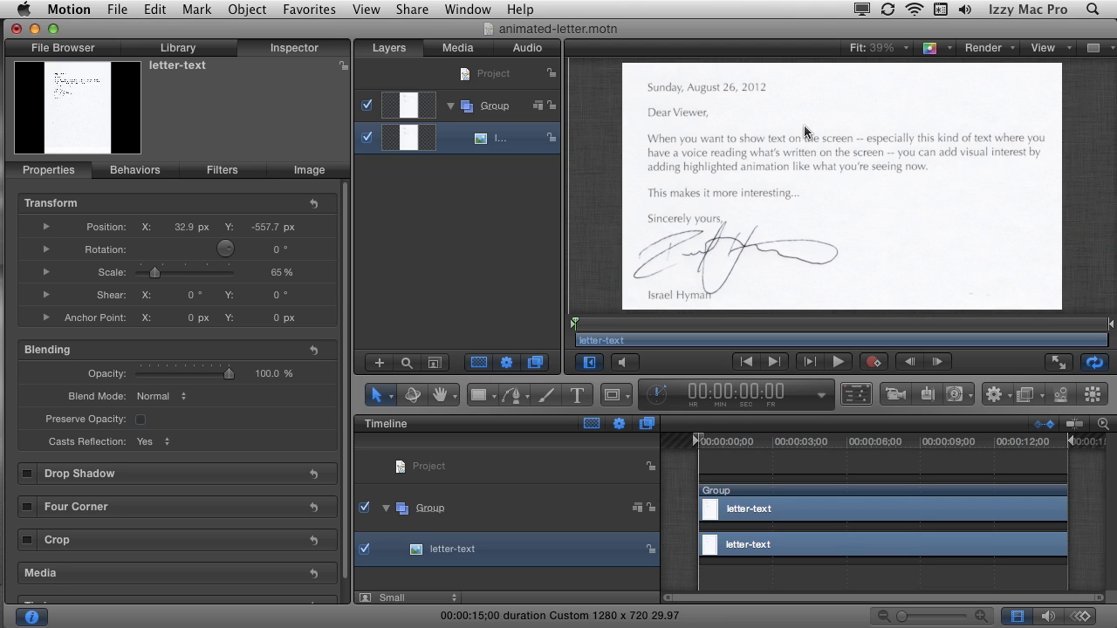
Show the audio tracks in the timeline and import izzy-reading-letter-audio.aif.
{"action": "left_click", "coordinate": [1049, 616]}
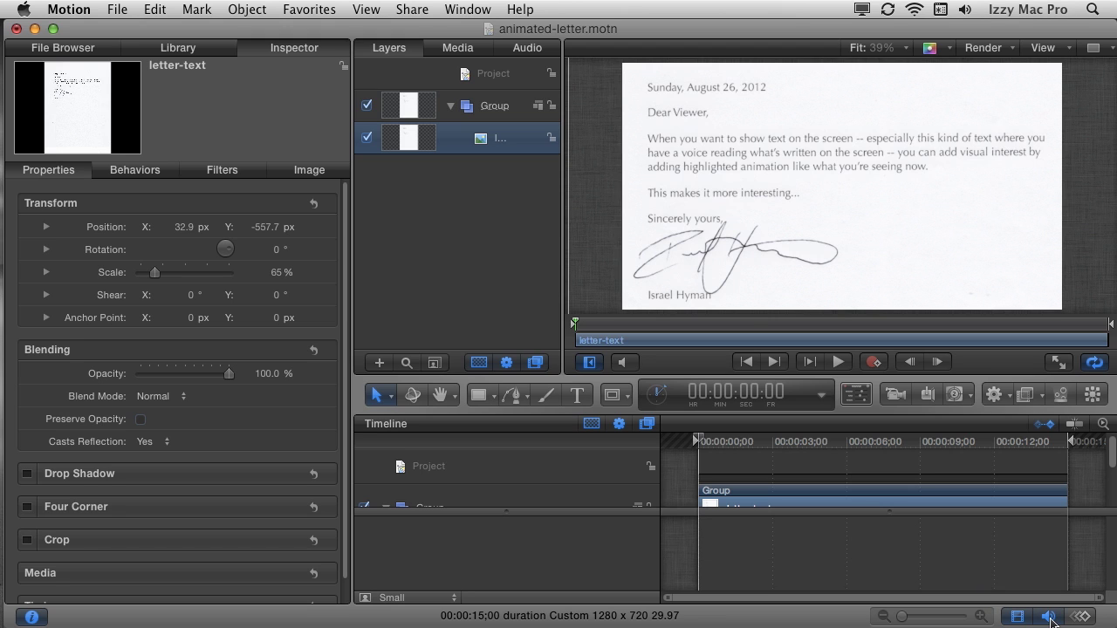
{"action": "left_click", "coordinate": [79, 50]}
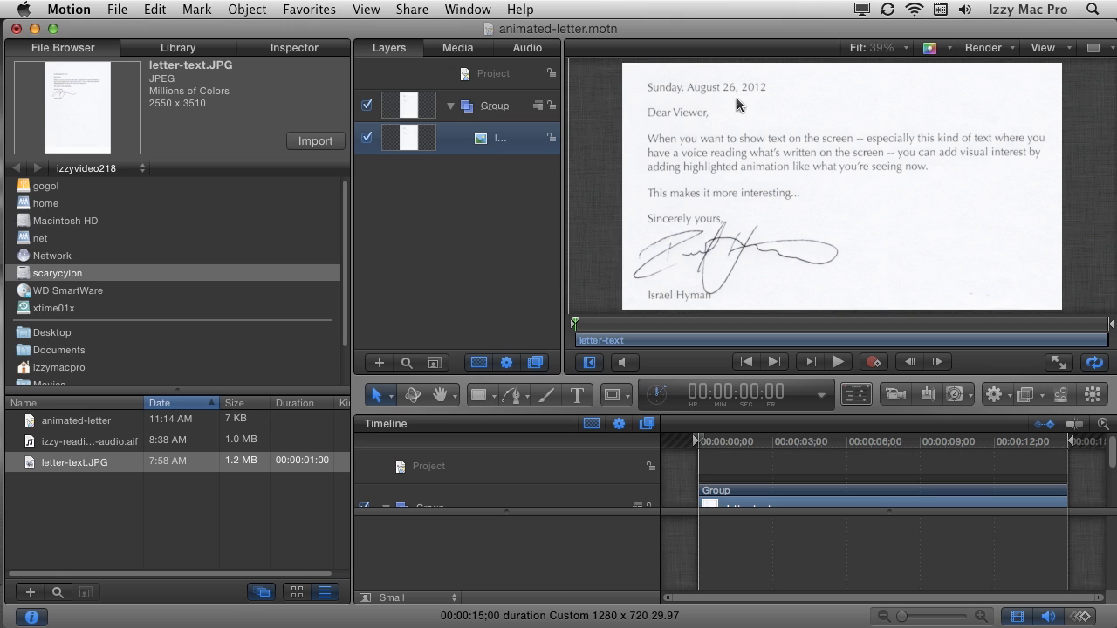
{"action": "left_click", "coordinate": [66, 443]}
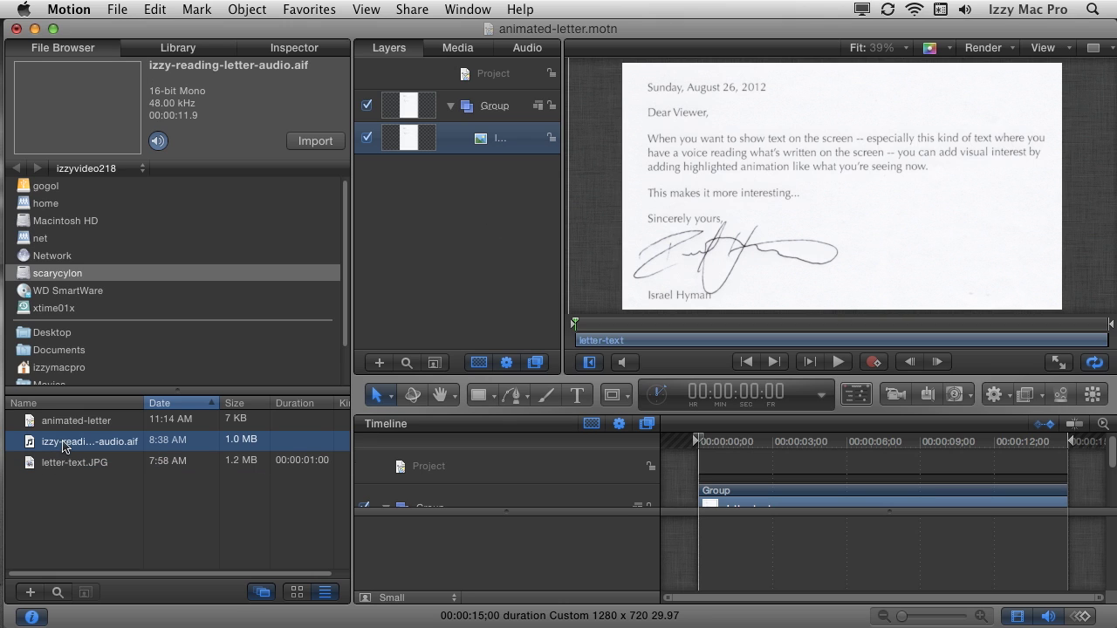
{"action": "left_click", "coordinate": [78, 110]}
{"action": "left_click", "coordinate": [312, 143]}
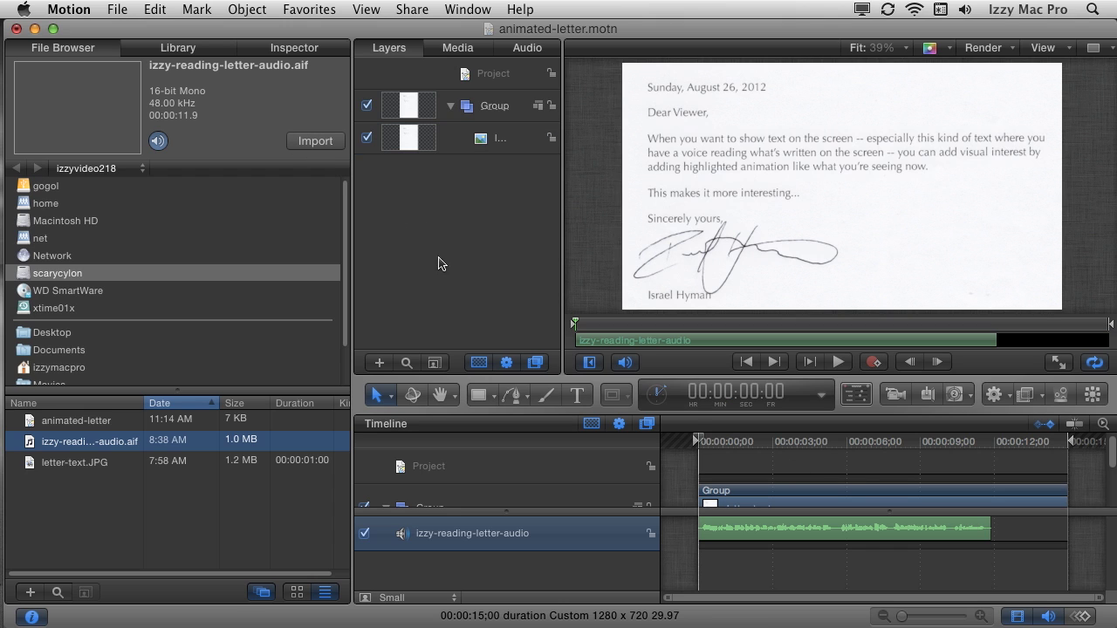
{"action": "left_click_drag", "start_coordinate": [569, 513], "coordinate": [564, 553]}
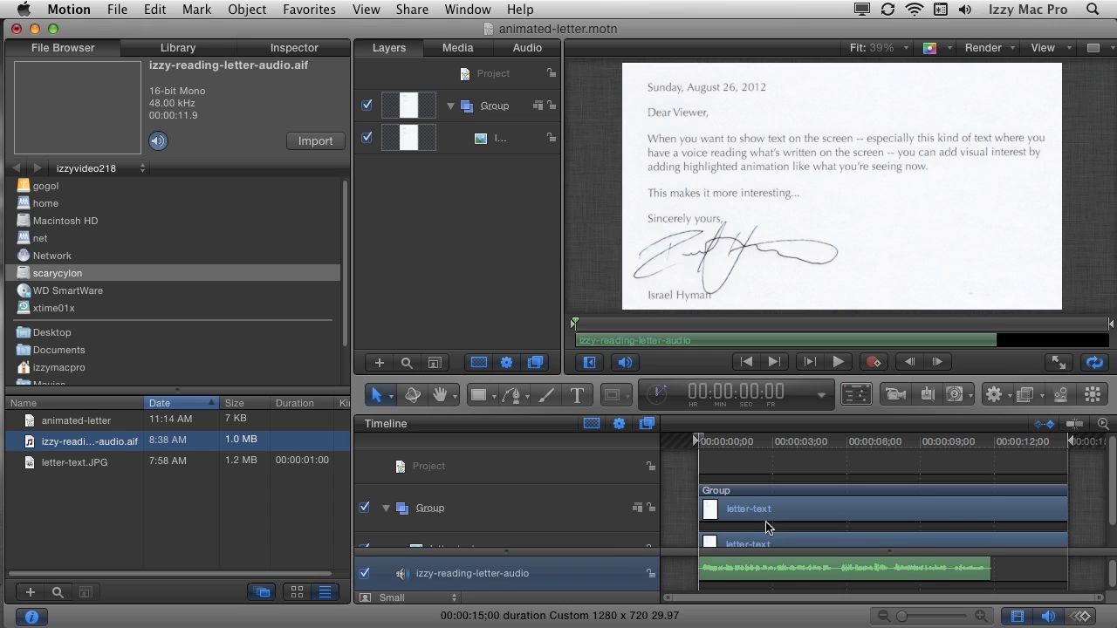
Play the project through to the end of the narration audio.
{"action": "left_click", "coordinate": [840, 363]}
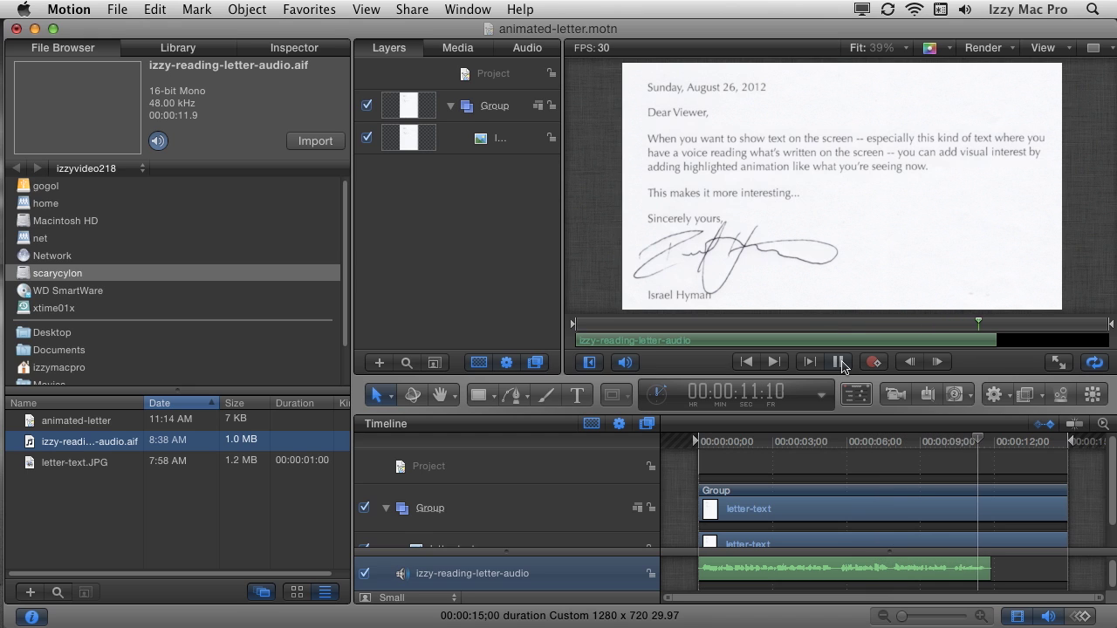
{"action": "left_click", "coordinate": [840, 362]}
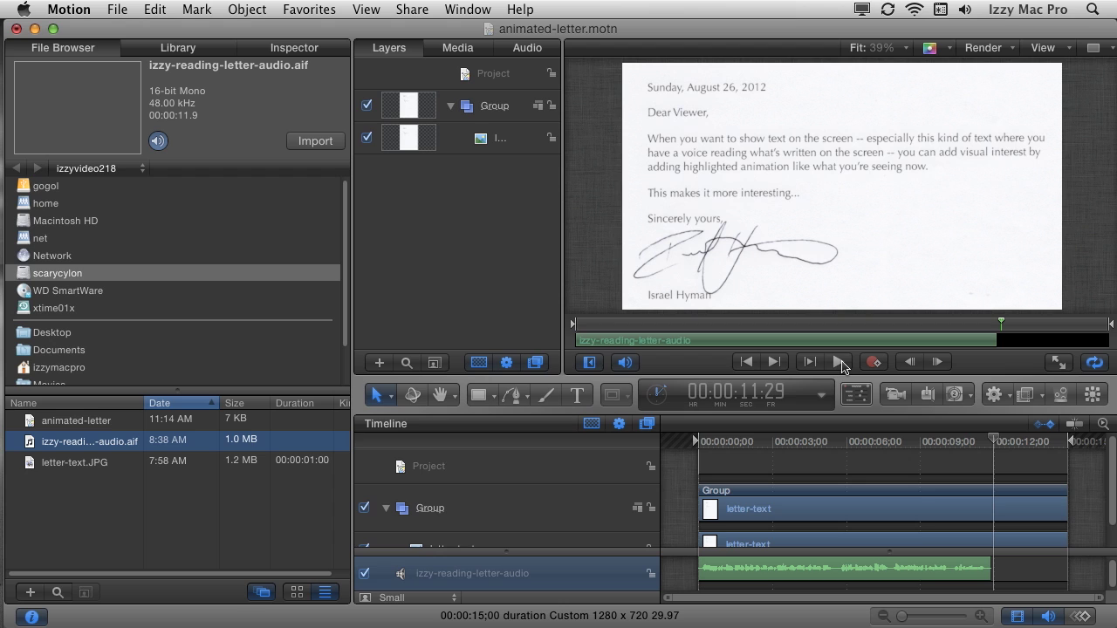
Replay the narration from the project start and add a timeline marker at 00:00:05:18 during playback.
{"action": "left_click_drag", "start_coordinate": [813, 325], "coordinate": [563, 323]}
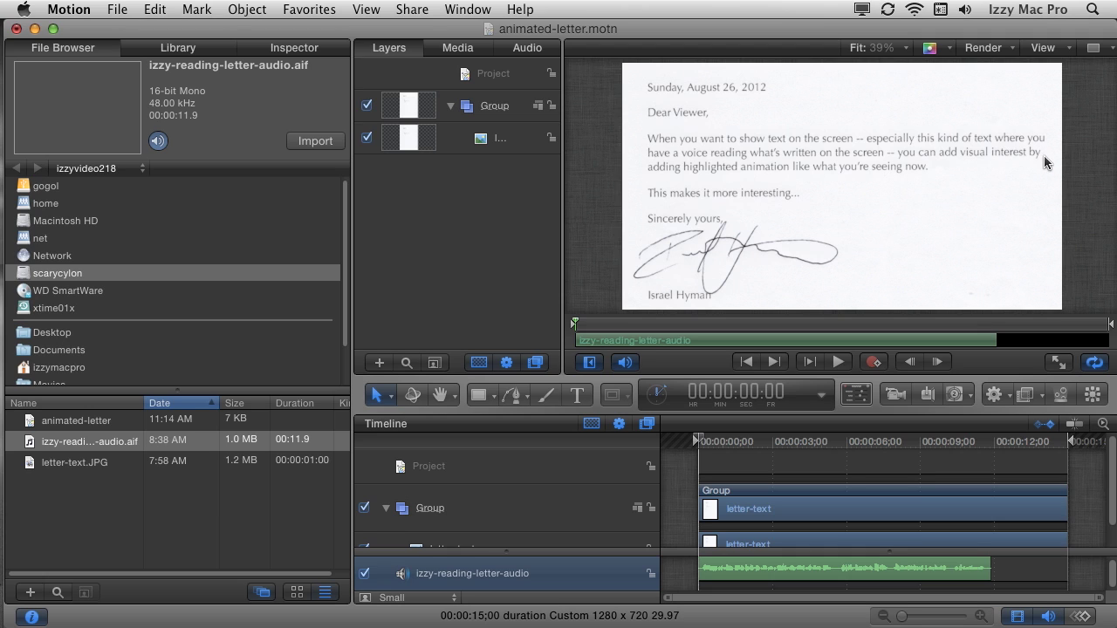
{"action": "left_click", "coordinate": [839, 363]}
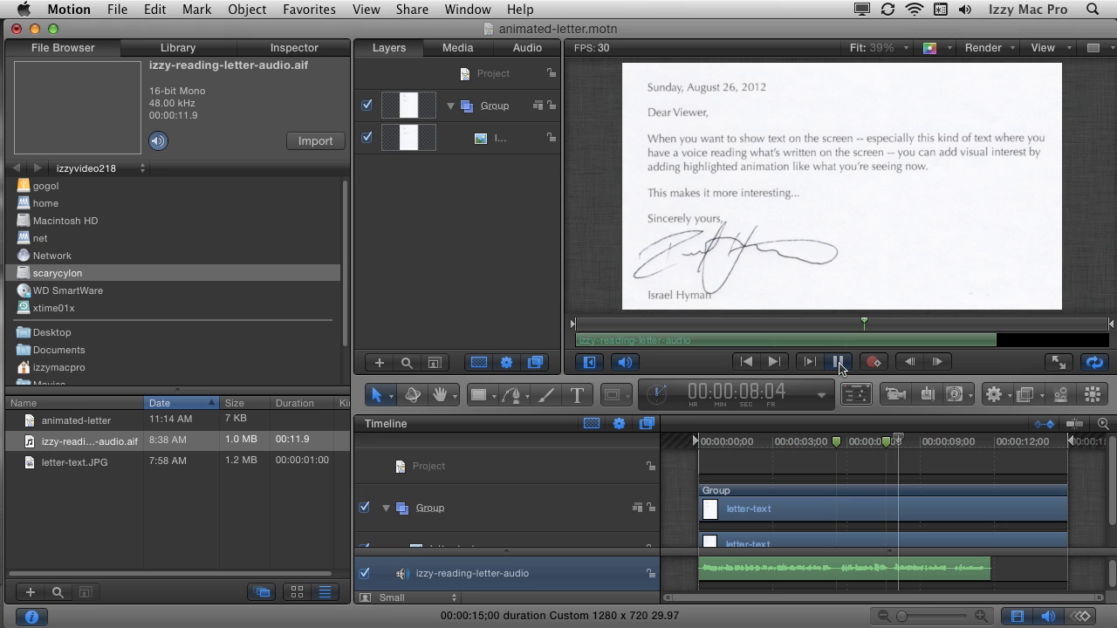
{"action": "left_click", "coordinate": [839, 363]}
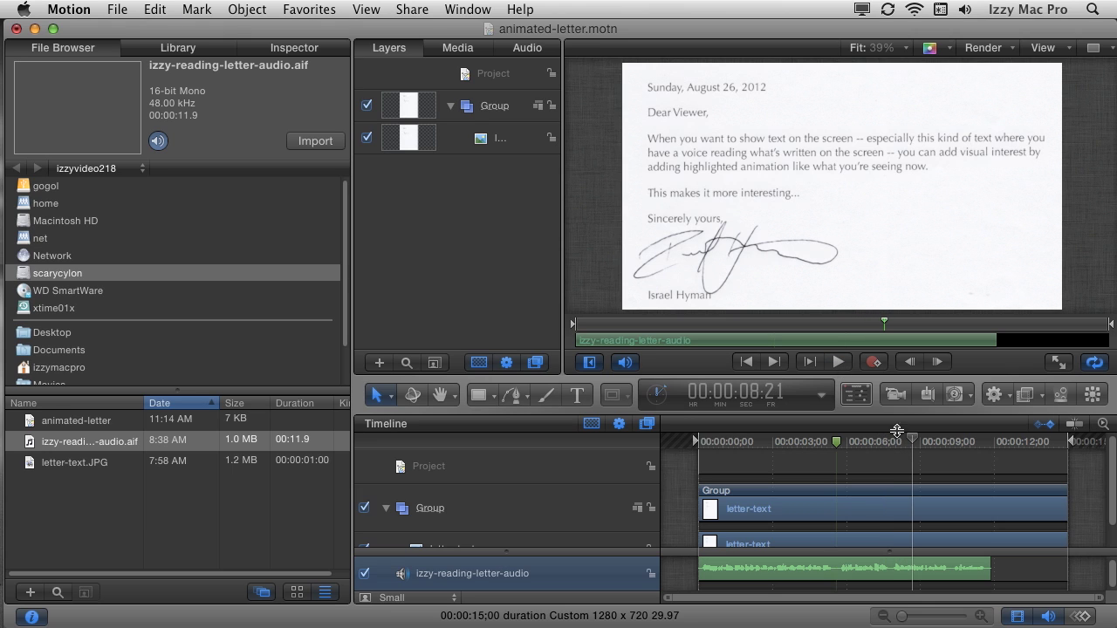
Replay the narration from the marker at 00:00:05:18 and add a second timeline marker at about 7 seconds.
{"action": "left_click_drag", "start_coordinate": [871, 442], "coordinate": [836, 447]}
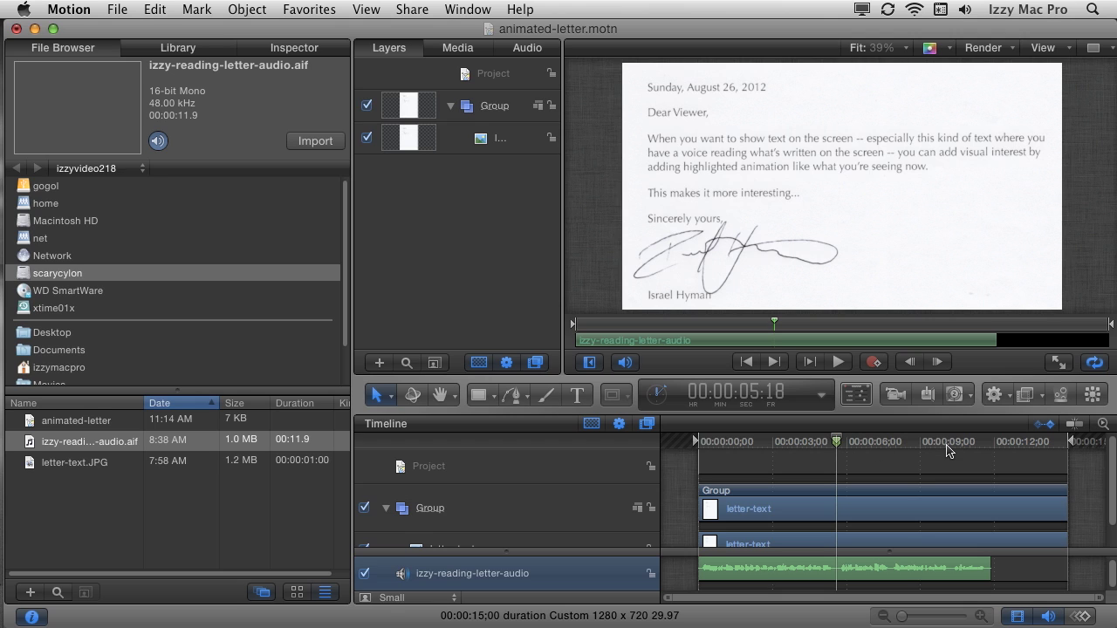
{"action": "key", "text": "space"}
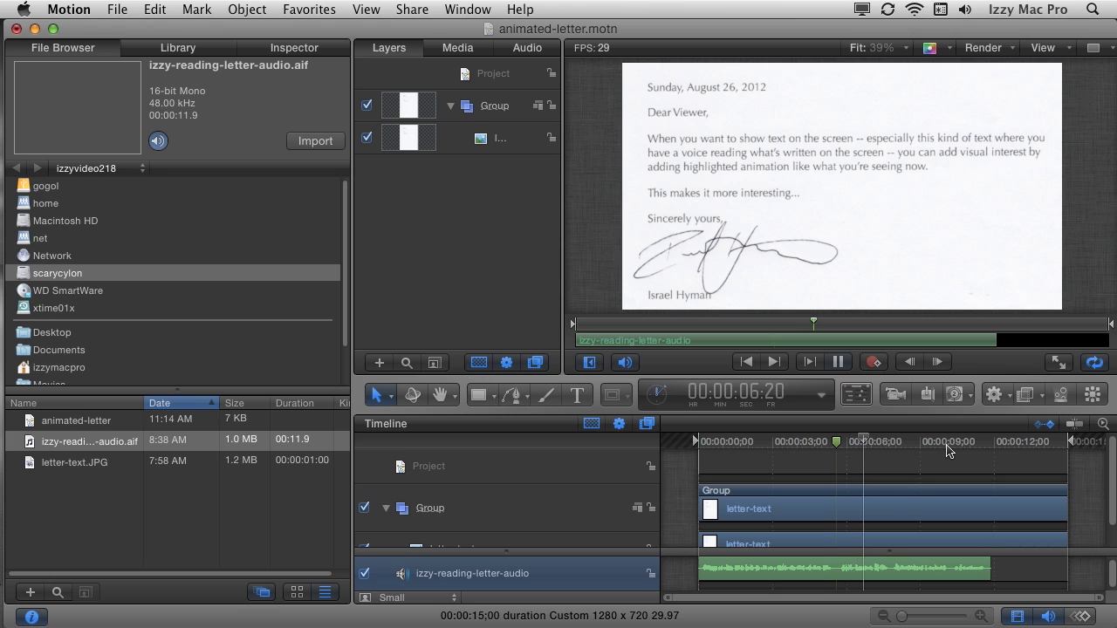
{"action": "key", "text": "m"}
{"action": "key", "text": "space"}
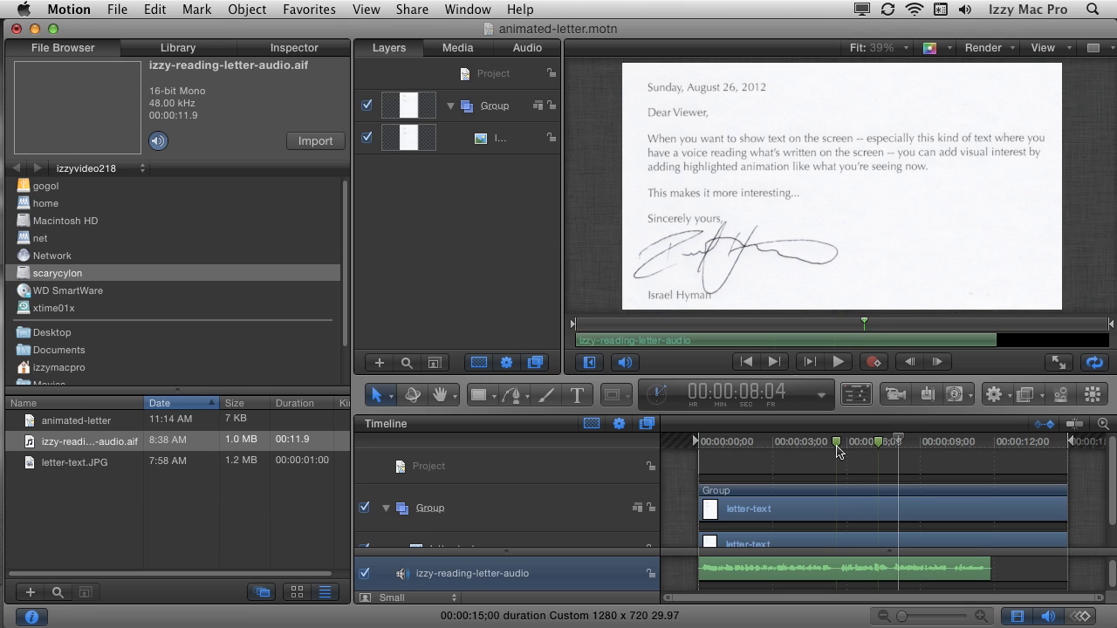
Move the playhead back marker by marker to the first marker at 00:00:05:18.
{"action": "left_click", "coordinate": [196, 8]}
{"action": "mouse_move", "coordinate": [227, 254]}
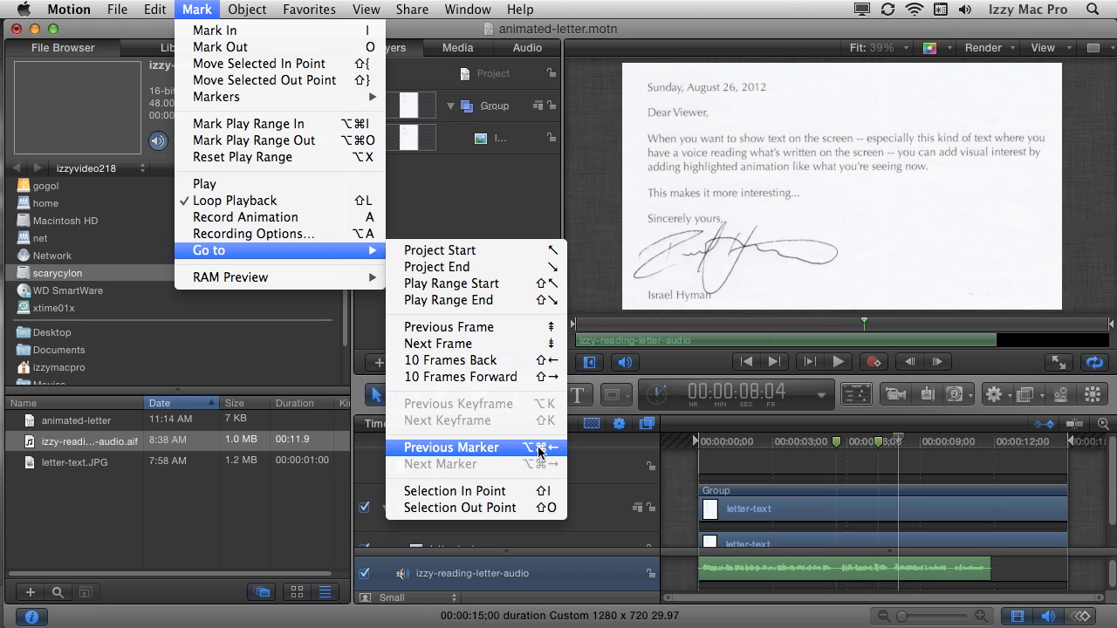
{"action": "left_click", "coordinate": [523, 449]}
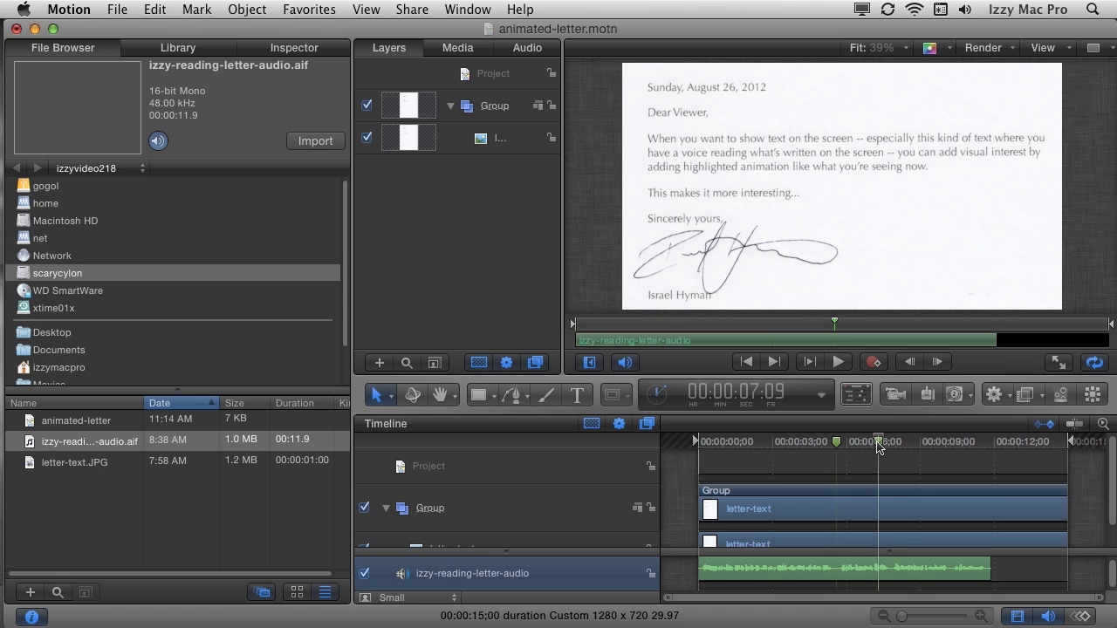
{"action": "key", "text": "alt+super+Left"}
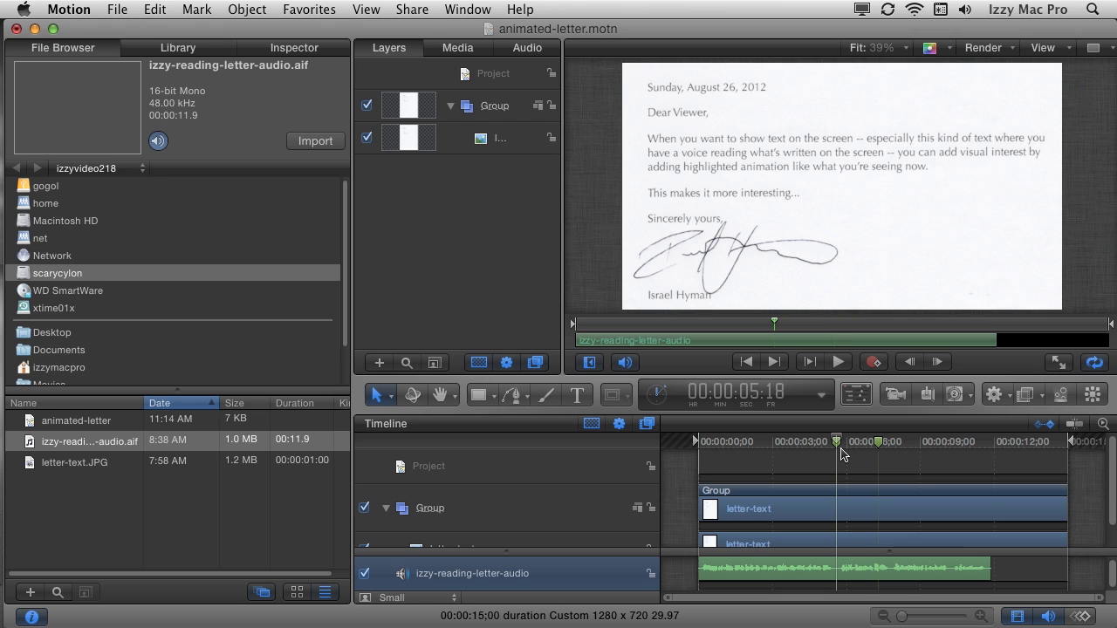
Set up the Paint Stroke tool for the Group with a yellow Dry Marker Heavy brush 60 pixels wide.
{"action": "left_click", "coordinate": [547, 398]}
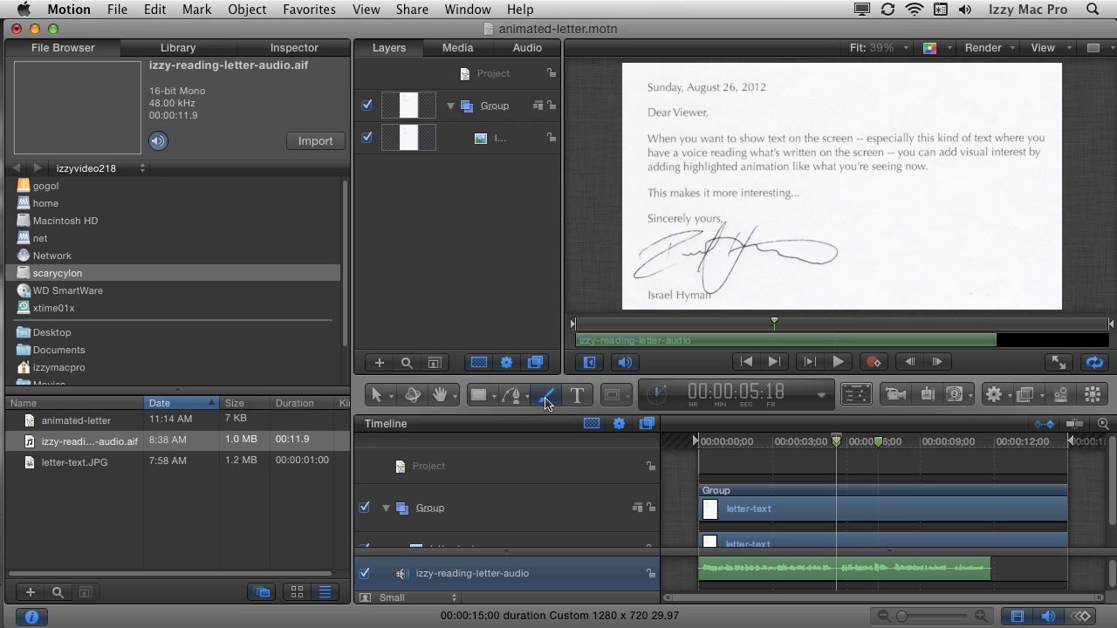
{"action": "left_click", "coordinate": [493, 108]}
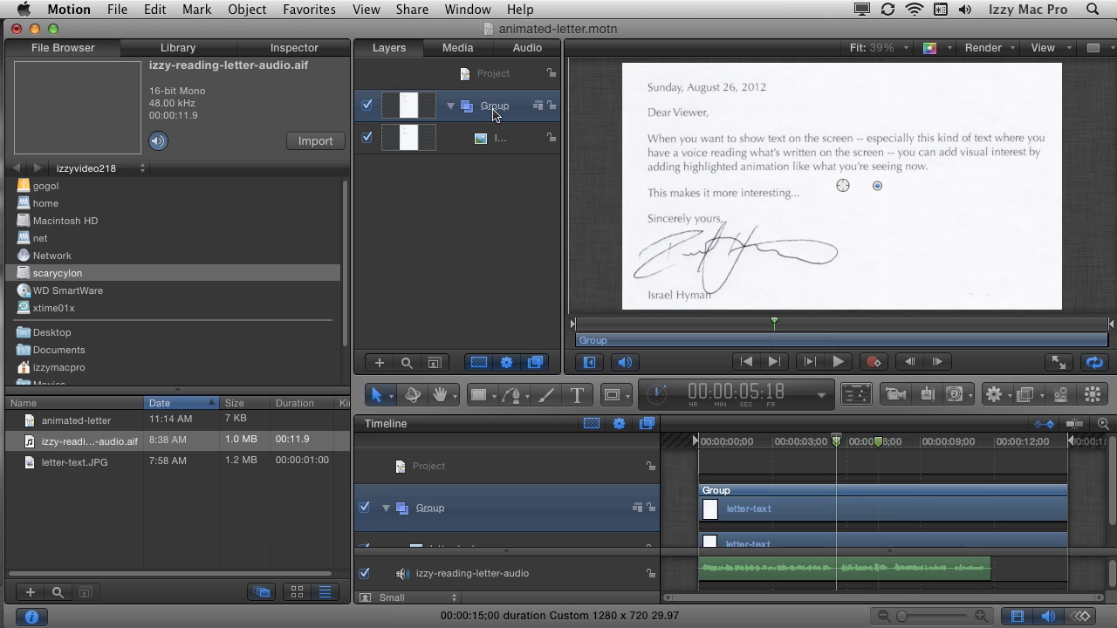
{"action": "left_click", "coordinate": [548, 398]}
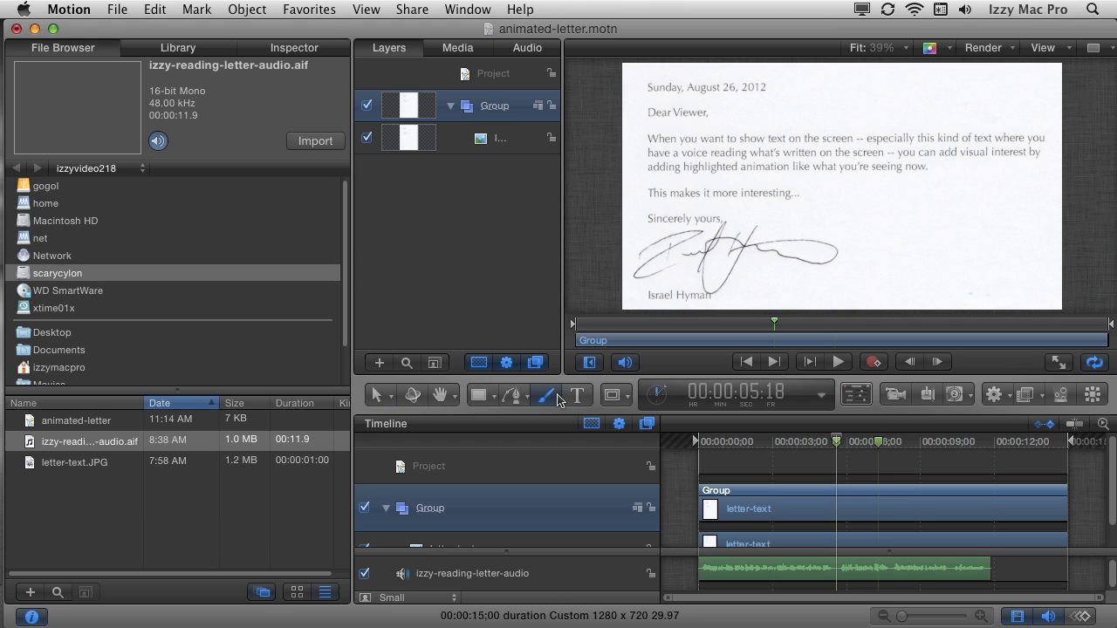
{"action": "left_click", "coordinate": [857, 395]}
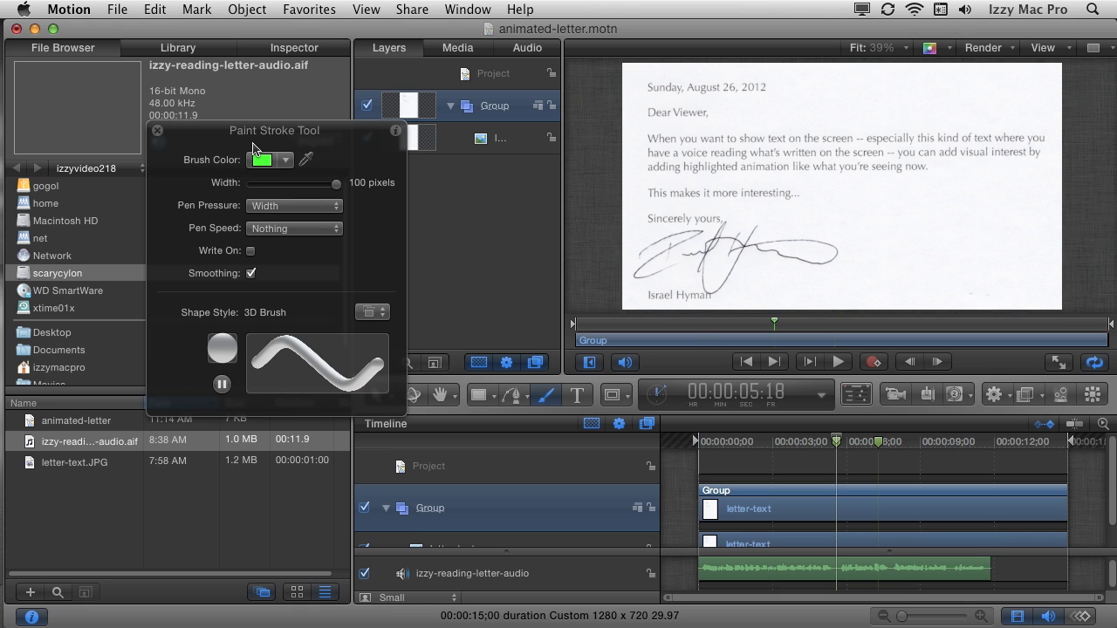
{"action": "left_click", "coordinate": [261, 160]}
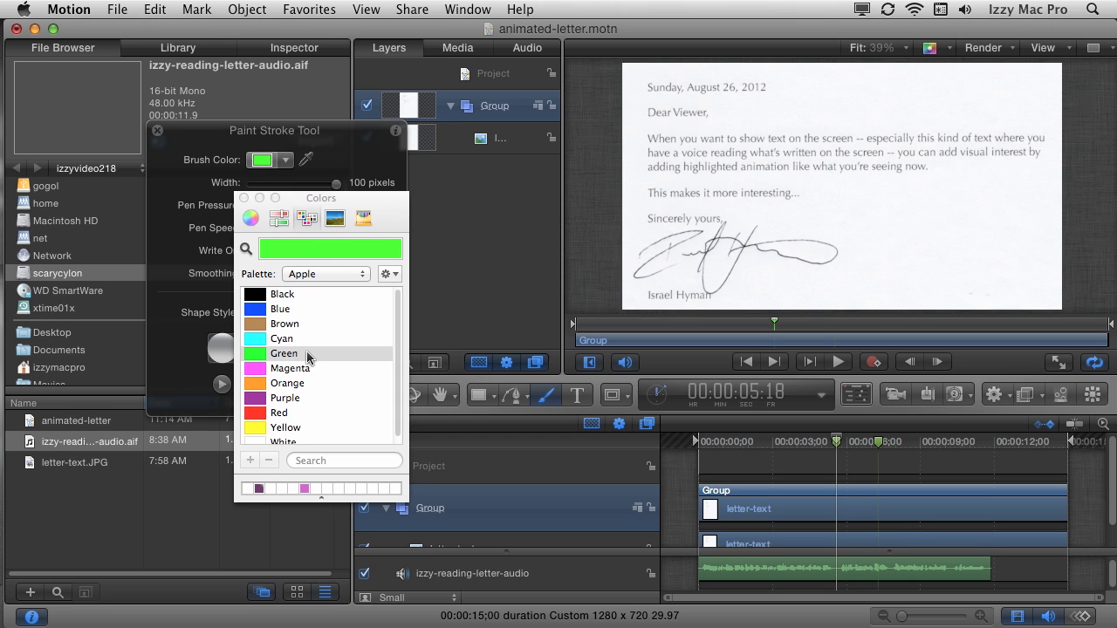
{"action": "left_click", "coordinate": [284, 428]}
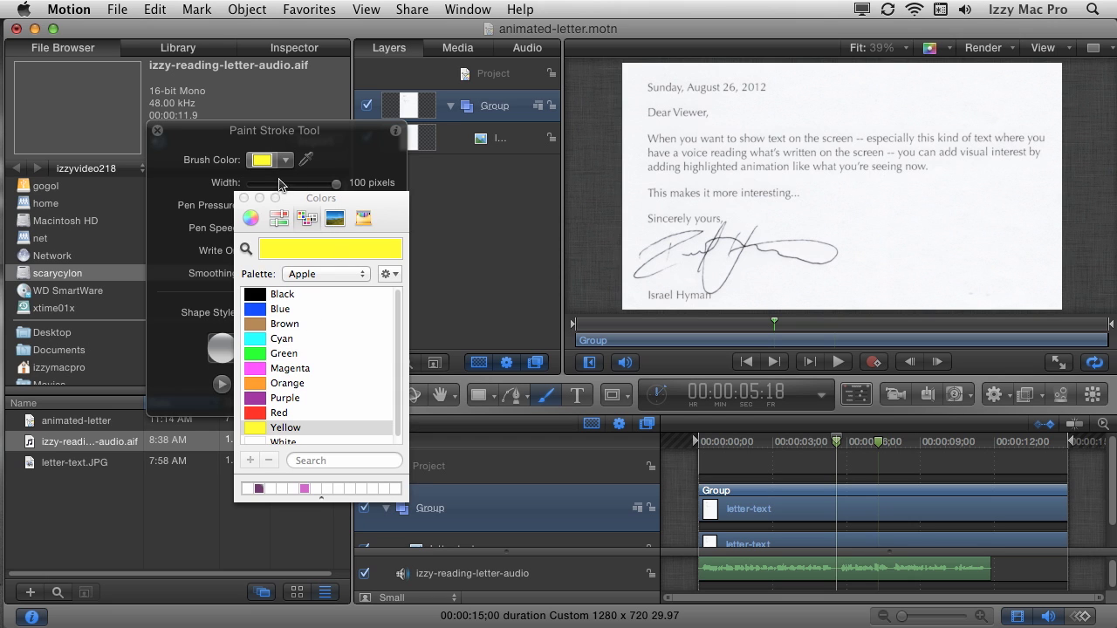
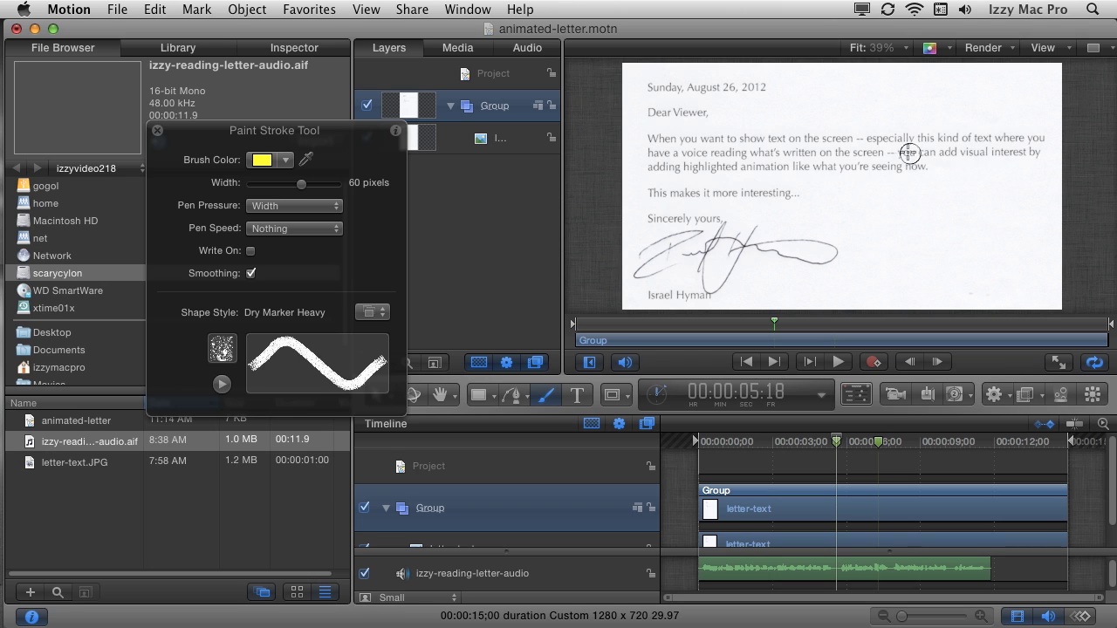
Paint highlights over "you can add visual interest by" at the first marker and over the paragraph's last line at the second marker.
{"action": "left_click_drag", "start_coordinate": [890, 153], "coordinate": [1044, 154]}
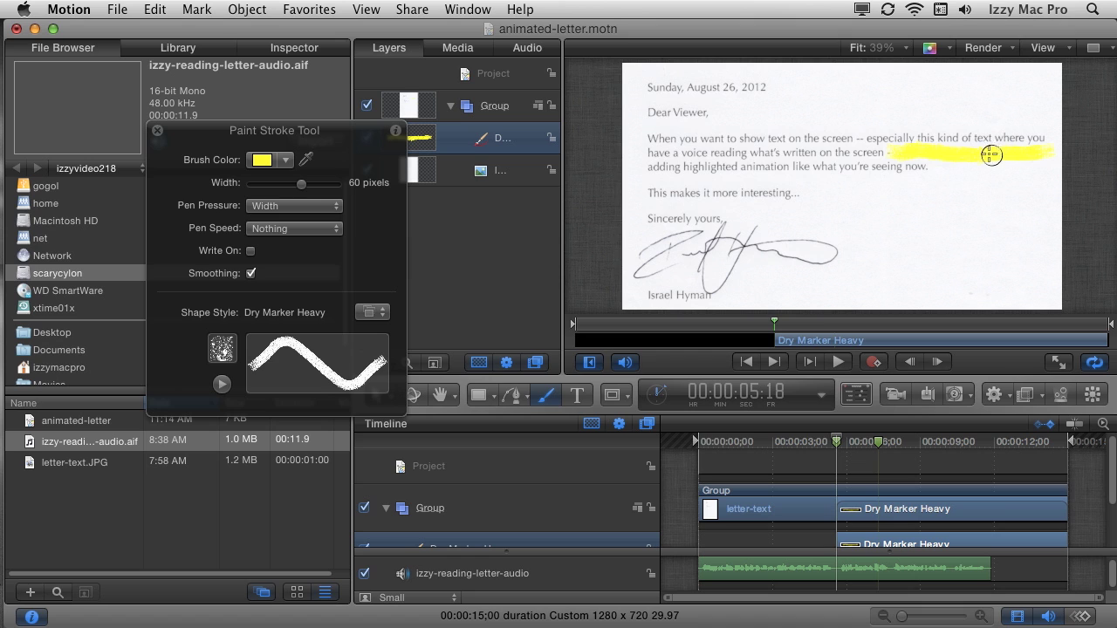
{"action": "left_click_drag", "start_coordinate": [356, 135], "coordinate": [321, 212]}
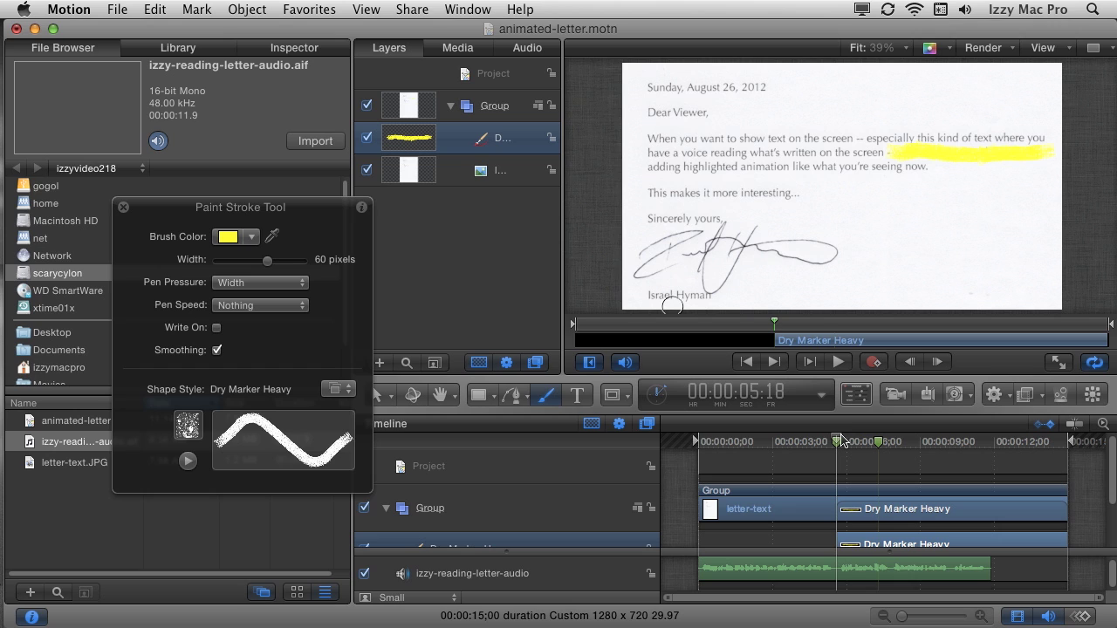
{"action": "key", "text": "alt+super+Right"}
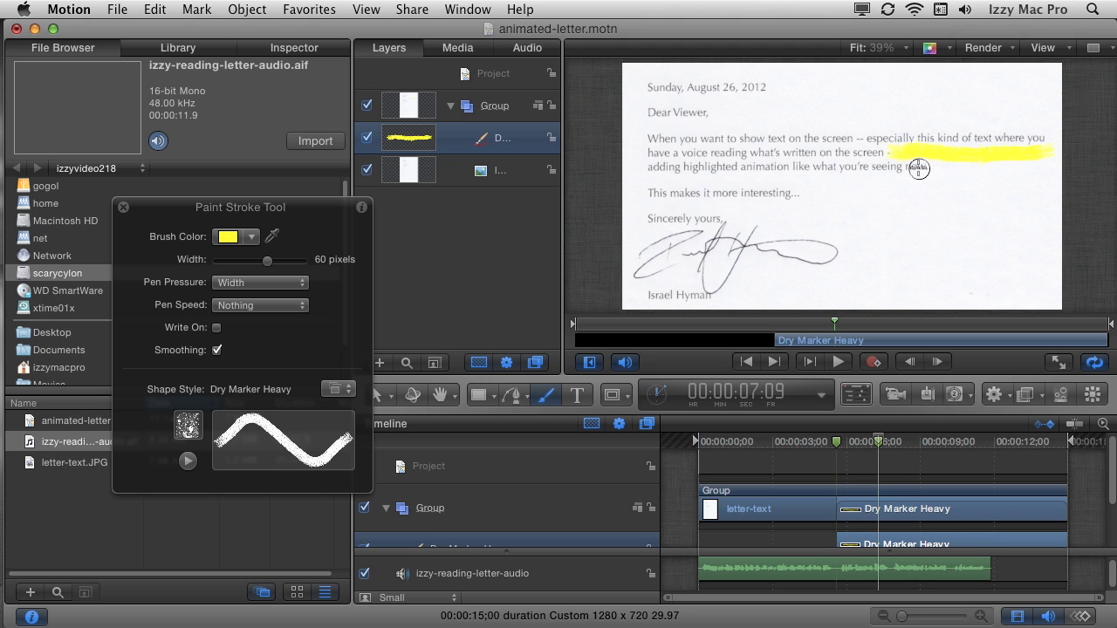
{"action": "left_click_drag", "start_coordinate": [644, 168], "coordinate": [932, 169]}
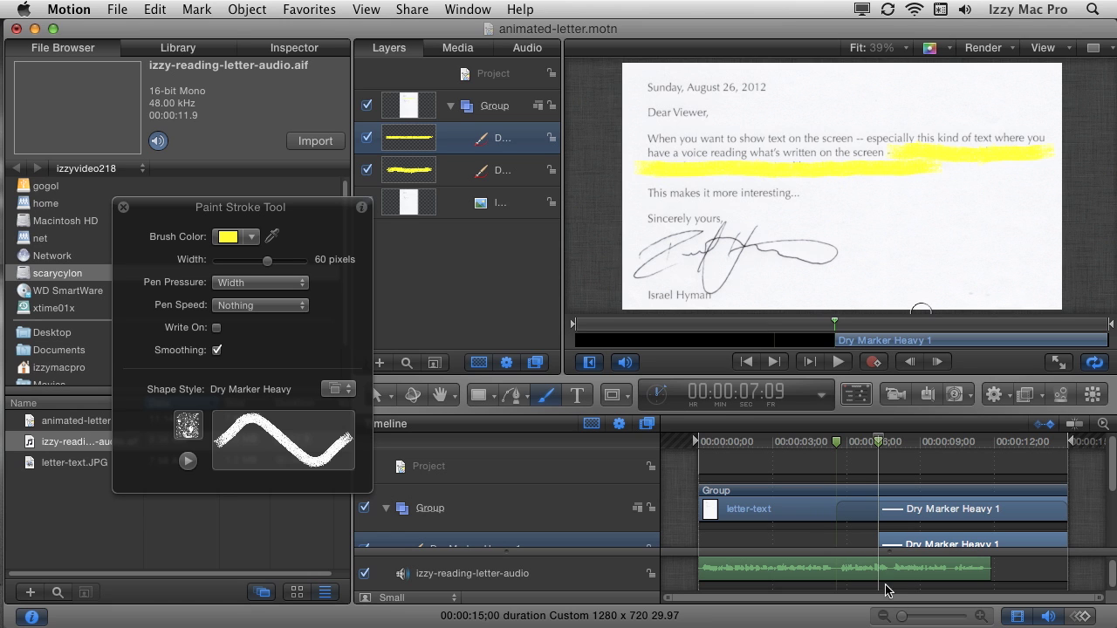
Reorder the paint strokes so Dry Marker Heavy sits above Dry Marker Heavy 1 in the Group.
{"action": "scroll", "coordinate": [871, 528], "scroll_direction": "down", "scroll_amount": 2}
{"action": "scroll", "coordinate": [871, 527], "scroll_direction": "down", "scroll_amount": 2}
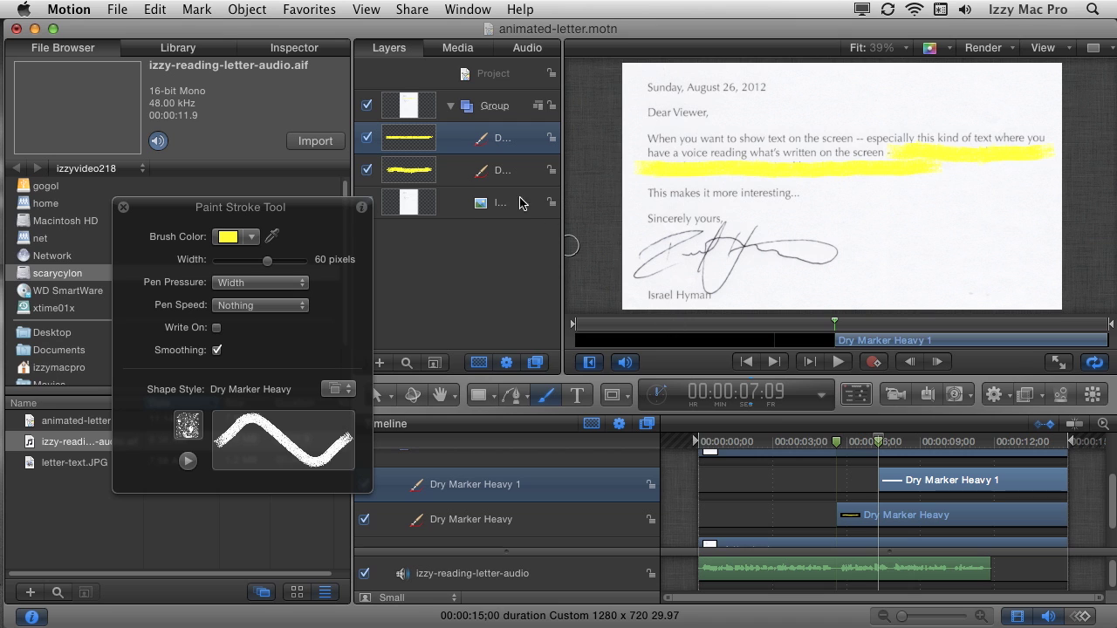
{"action": "left_click_drag", "start_coordinate": [460, 175], "coordinate": [468, 129]}
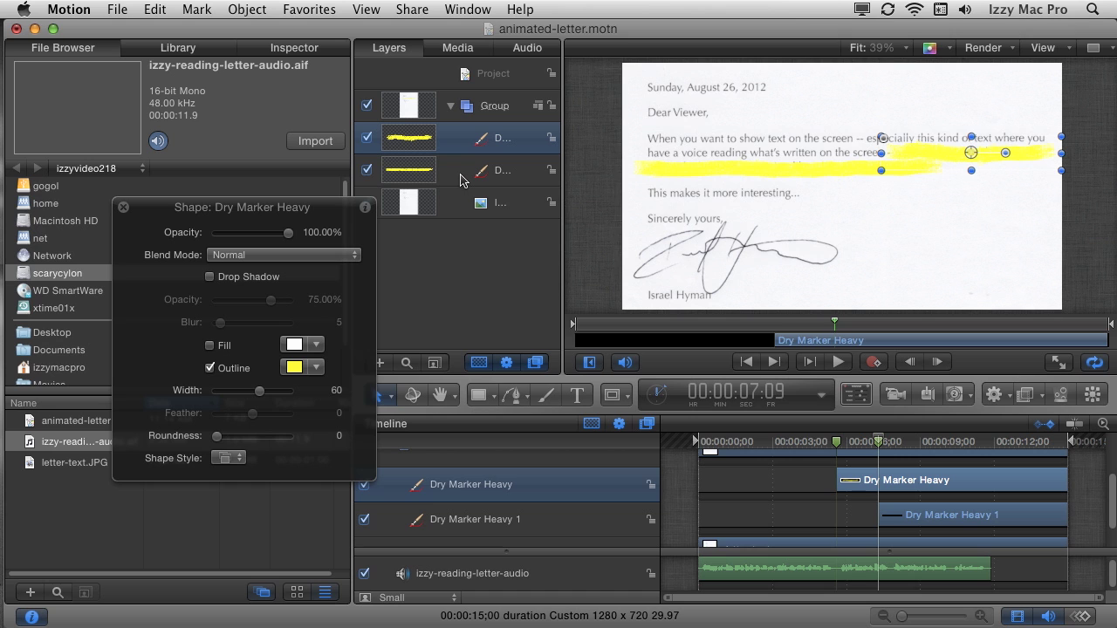
Set the blend mode of both Dry Marker Heavy strokes to Multiply and deselect them.
{"action": "left_click", "coordinate": [500, 174], "text": "shift"}
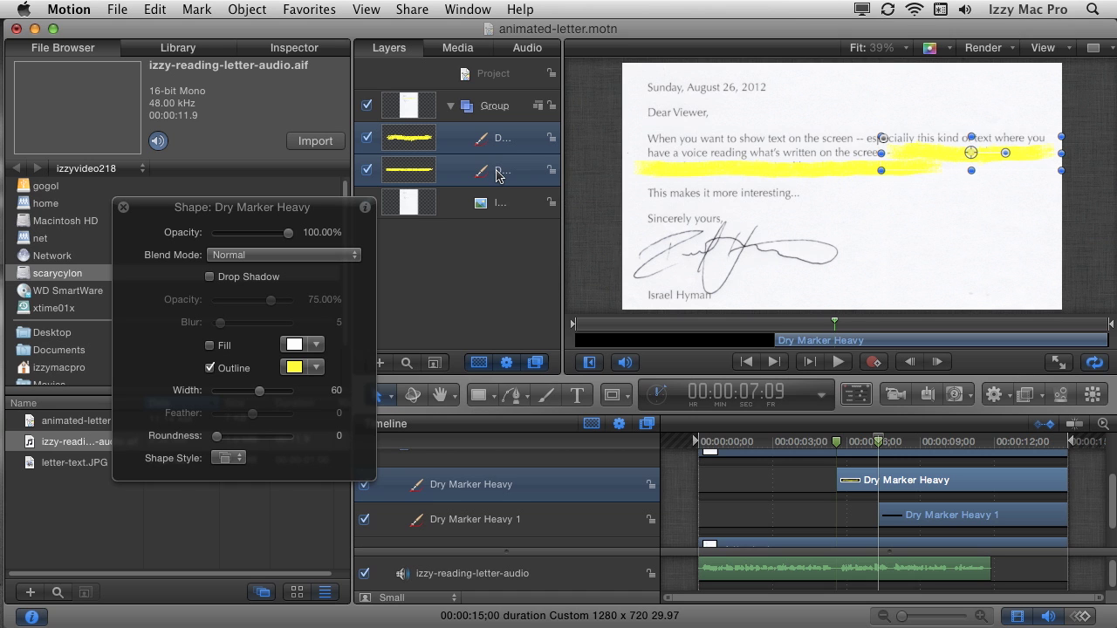
{"action": "left_click", "coordinate": [307, 58]}
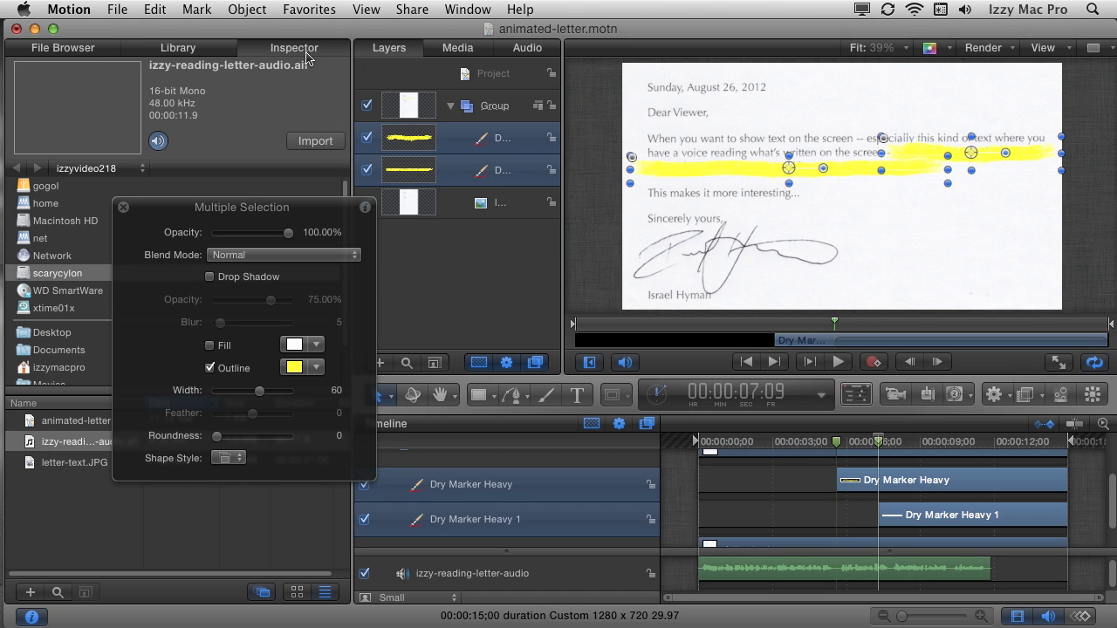
{"action": "left_click", "coordinate": [70, 174]}
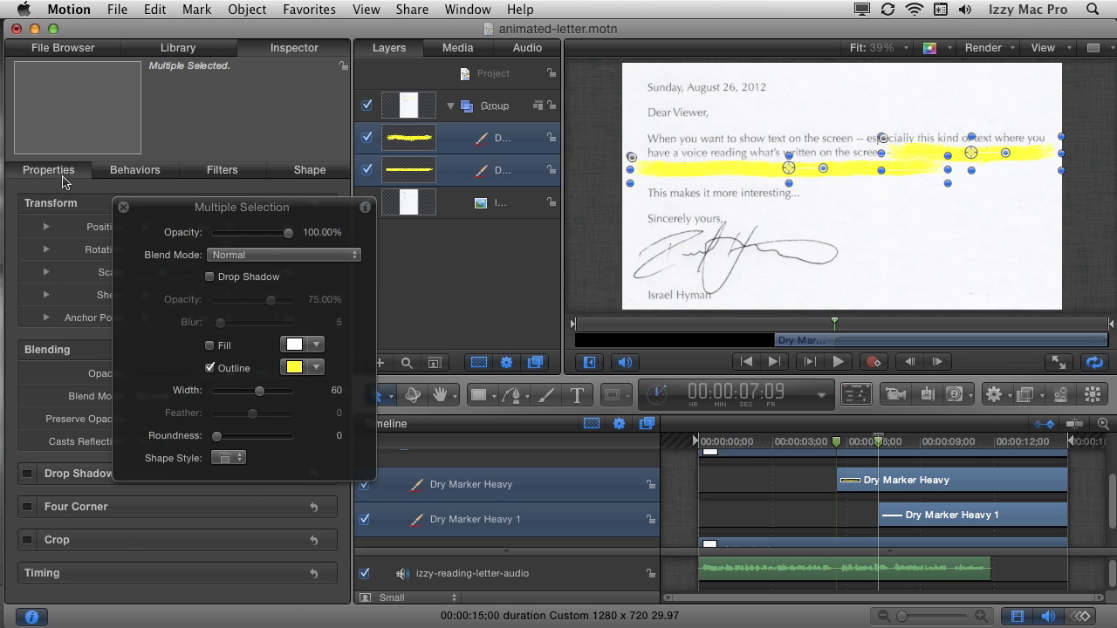
{"action": "left_click_drag", "start_coordinate": [120, 202], "coordinate": [154, 433]}
{"action": "left_click", "coordinate": [165, 397]}
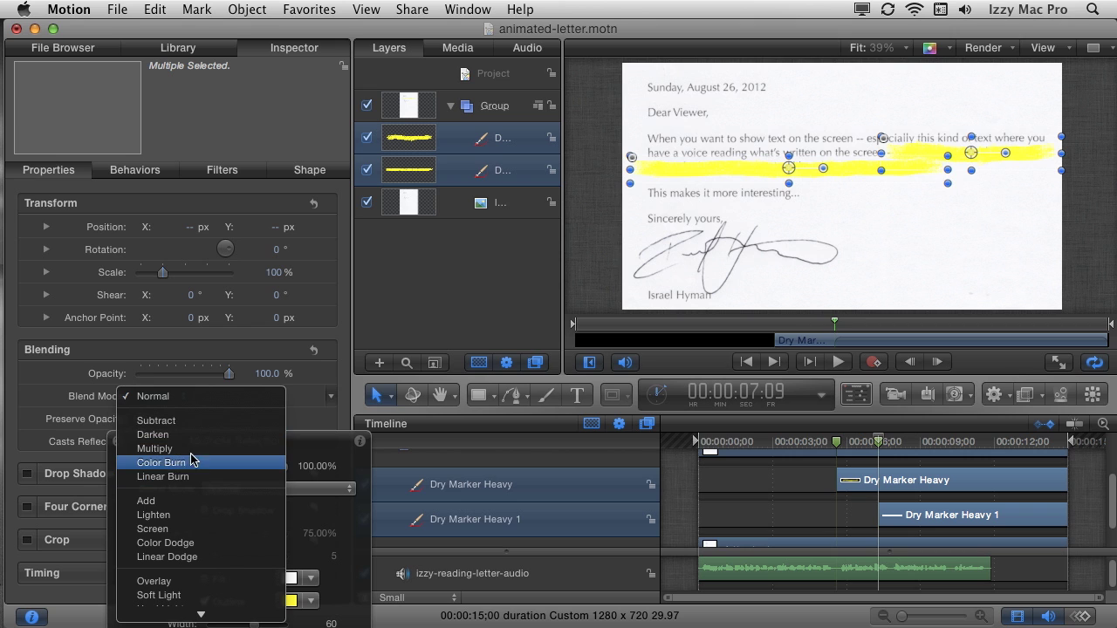
{"action": "left_click", "coordinate": [160, 449]}
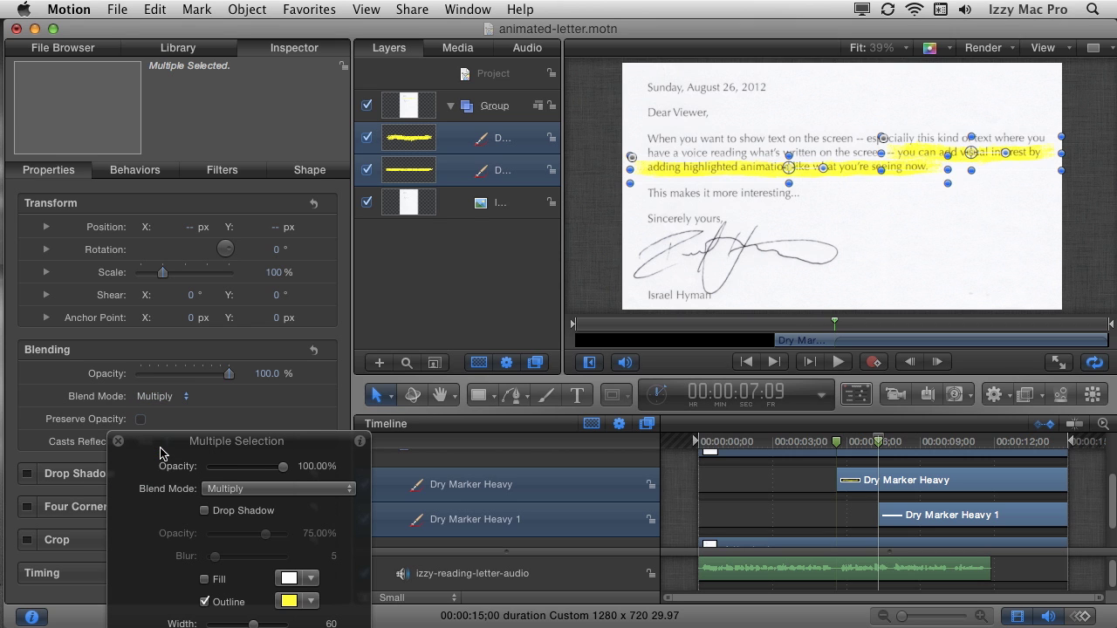
{"action": "left_click", "coordinate": [452, 270]}
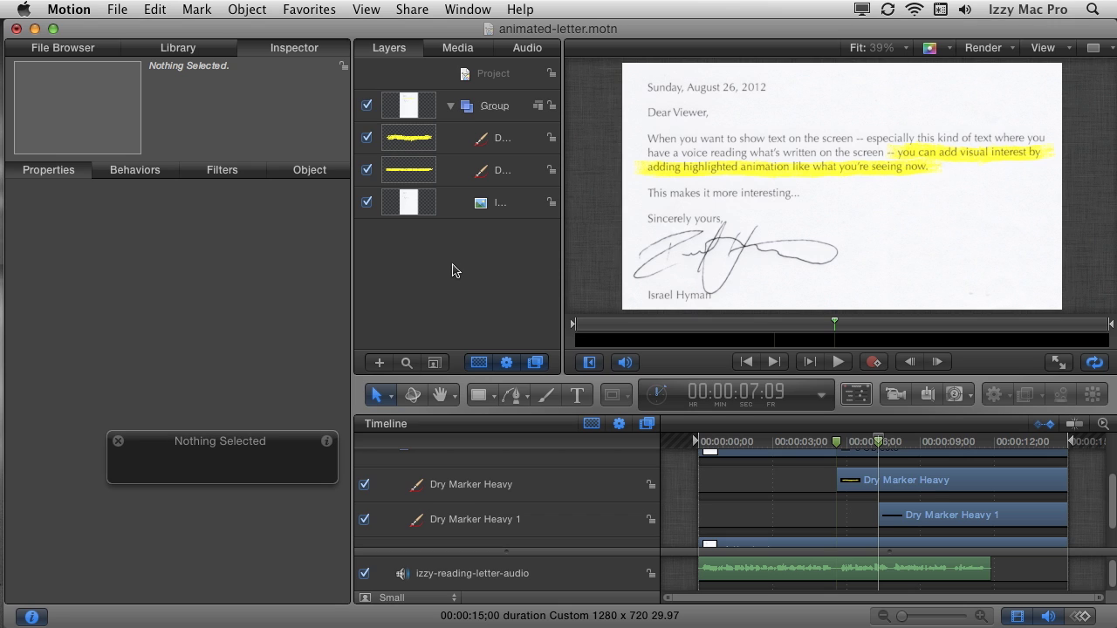
Play the project from 00:00:01:24 to the end of the narration to check the timing of both highlights.
{"action": "left_click_drag", "start_coordinate": [816, 445], "coordinate": [763, 447]}
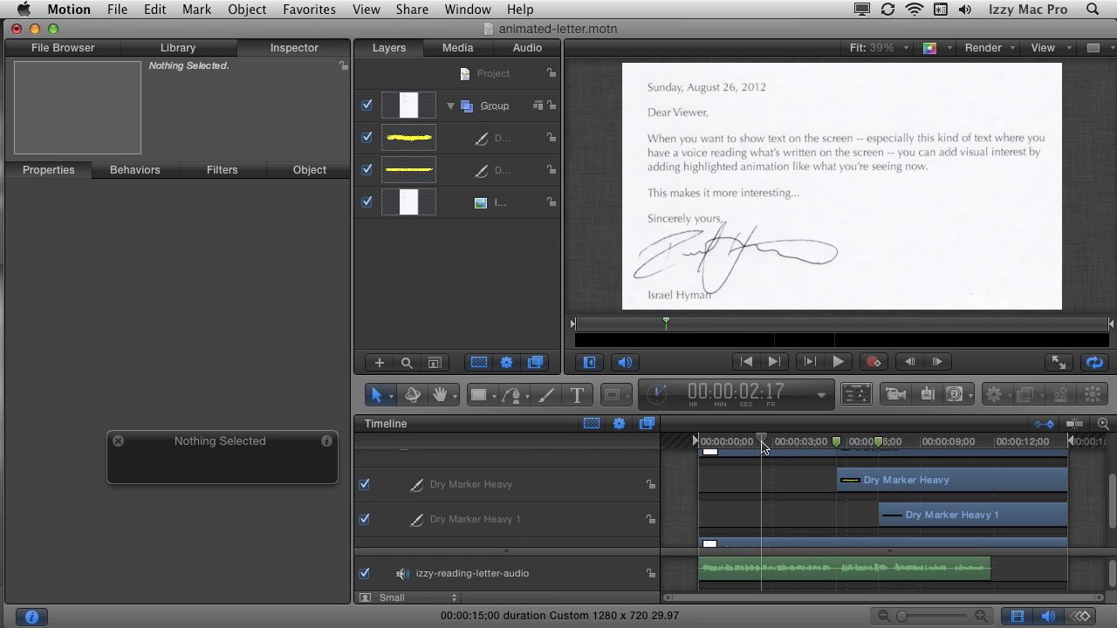
{"action": "left_click_drag", "start_coordinate": [761, 446], "coordinate": [742, 449]}
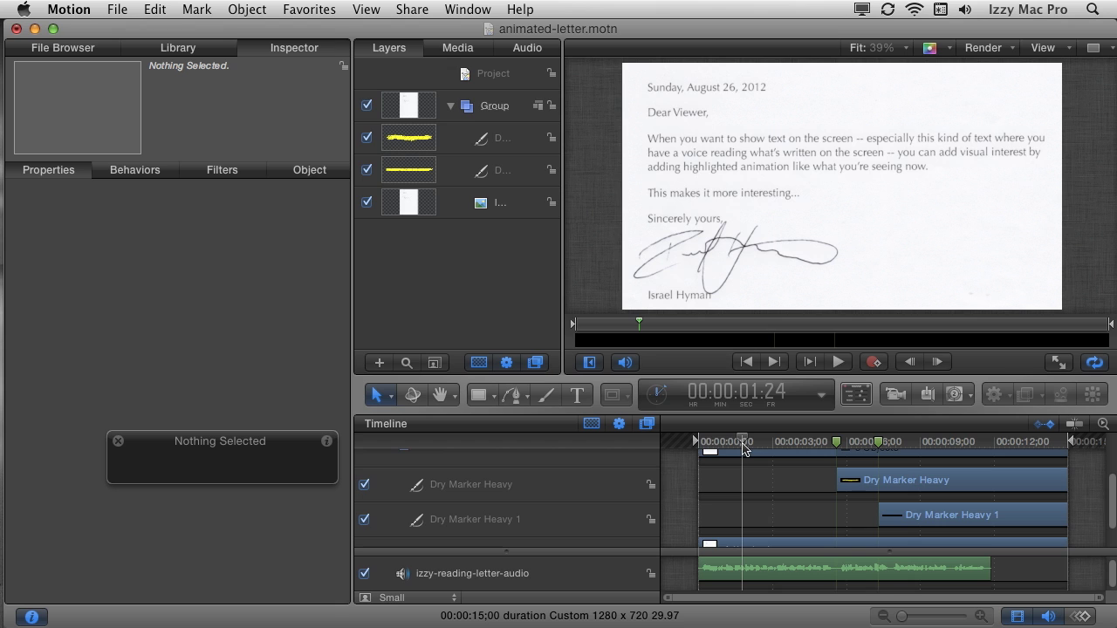
{"action": "key", "text": "space"}
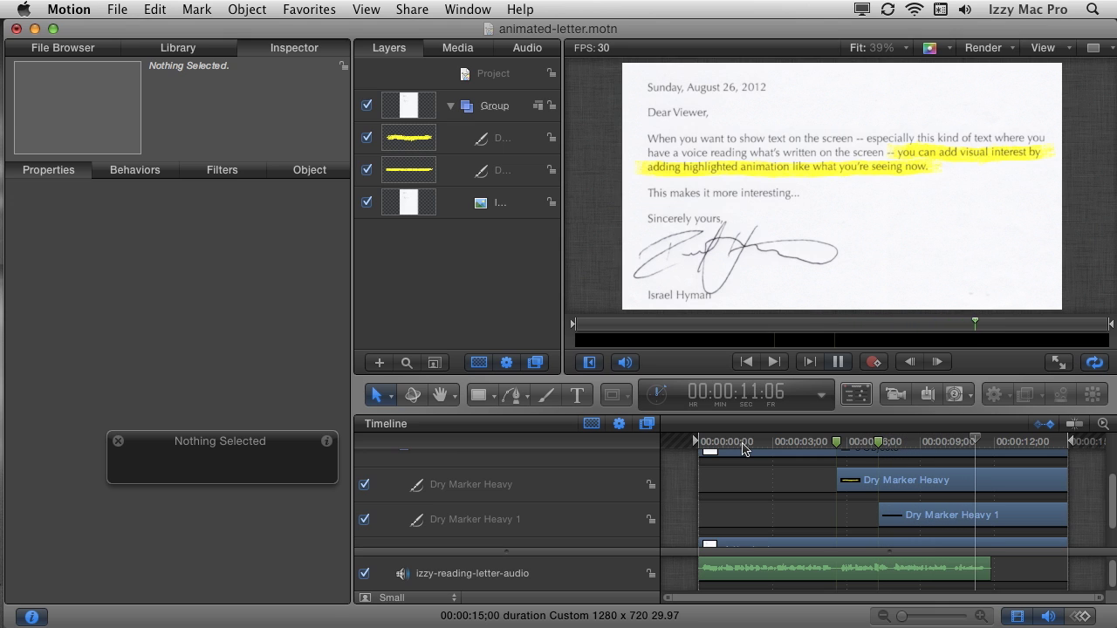
{"action": "key", "text": "space"}
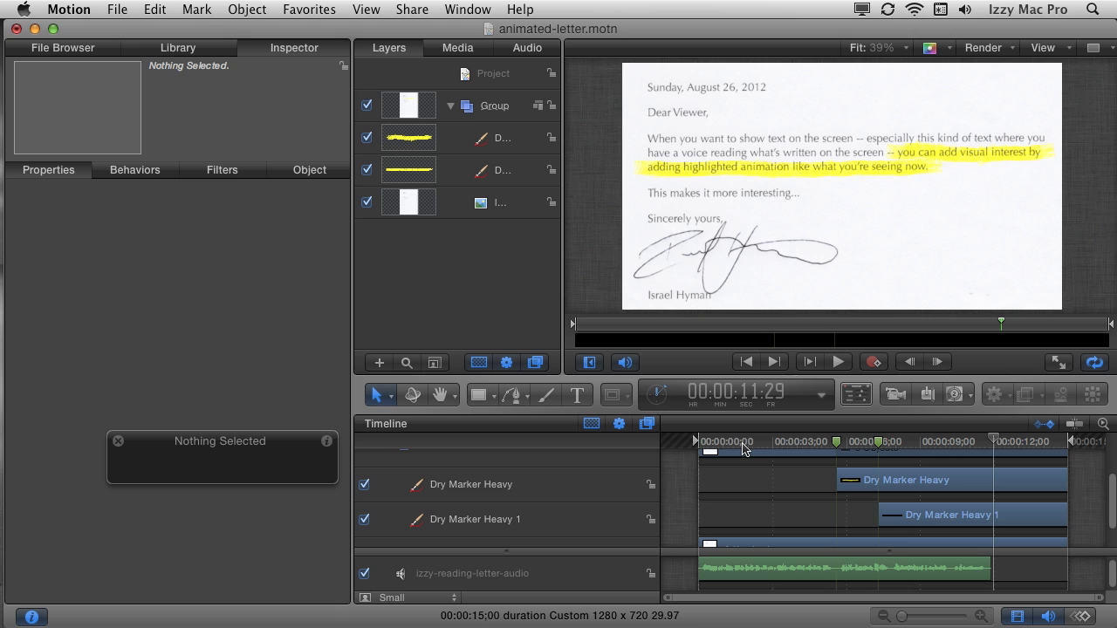
Apply the Write On shape behavior to the Dry Marker Heavy stroke.
{"action": "left_click", "coordinate": [455, 144]}
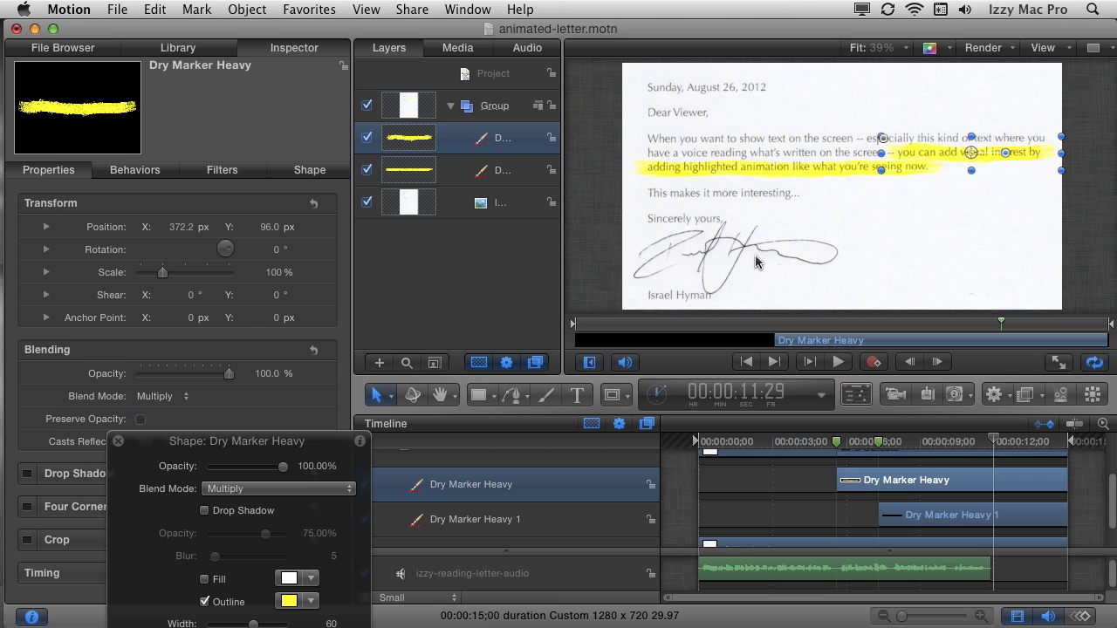
{"action": "left_click", "coordinate": [998, 399]}
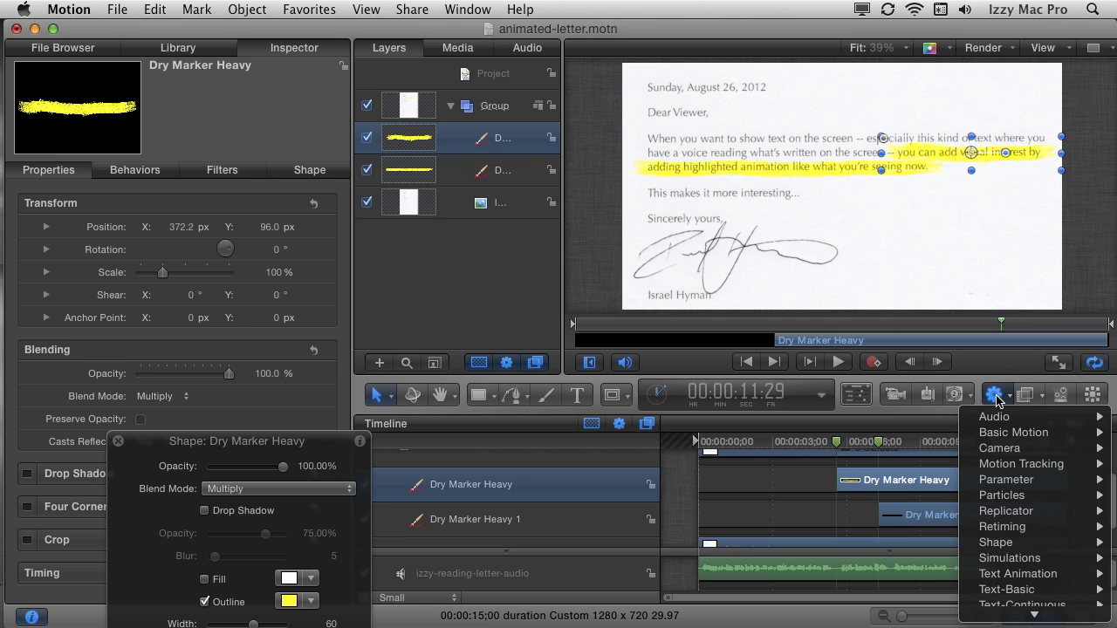
{"action": "mouse_move", "coordinate": [999, 544]}
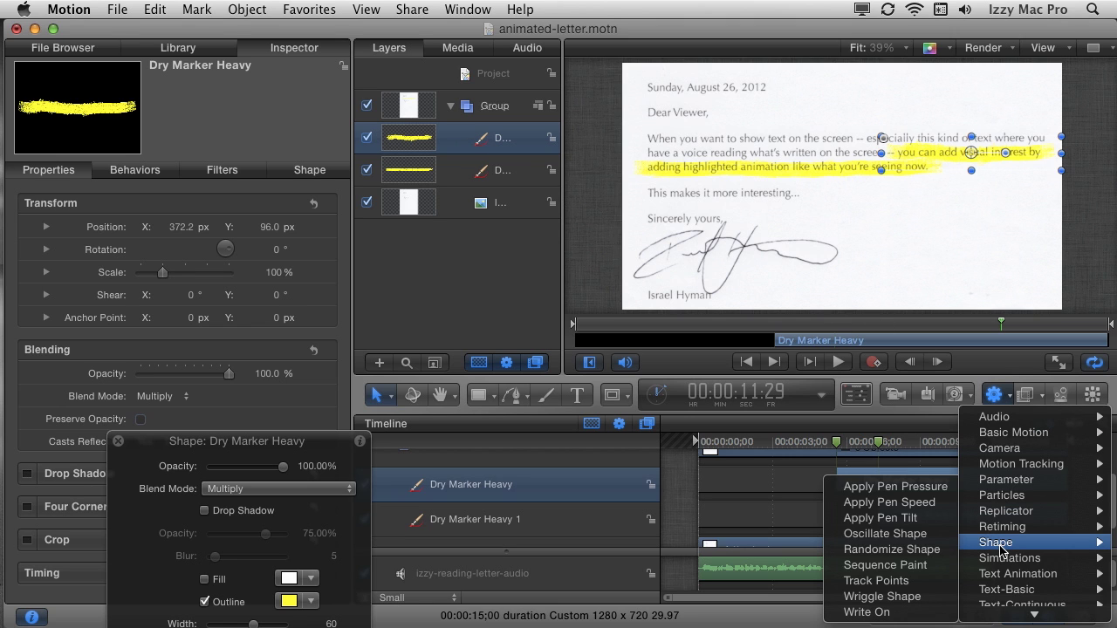
{"action": "left_click", "coordinate": [905, 620]}
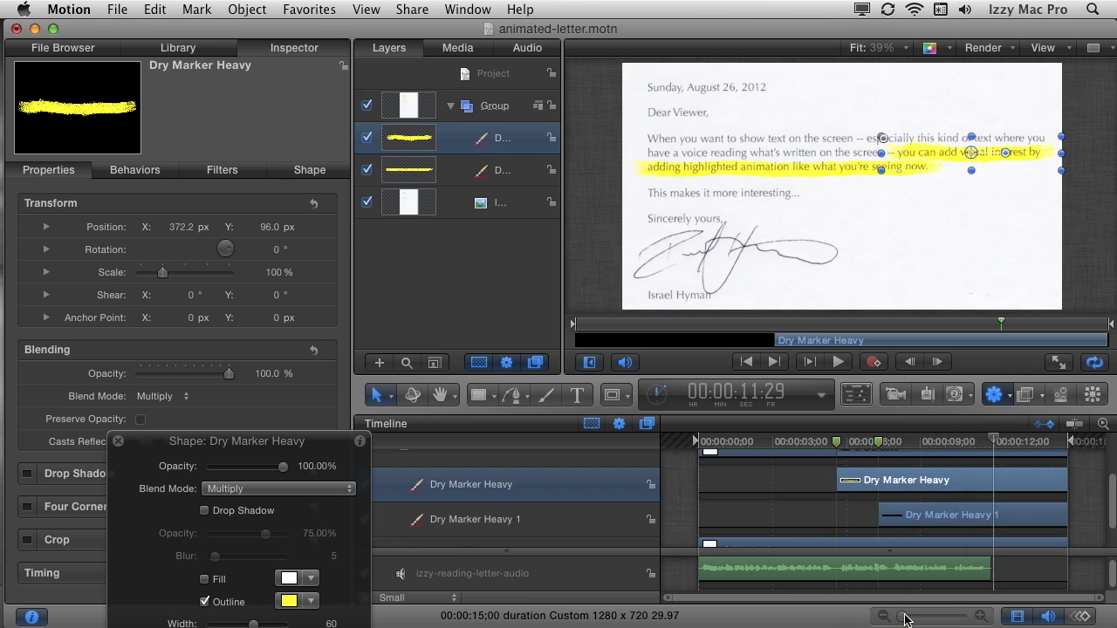
Play the project from 00:00:04:14 to check the speed of the Write On animation against the narration.
{"action": "left_click", "coordinate": [809, 442]}
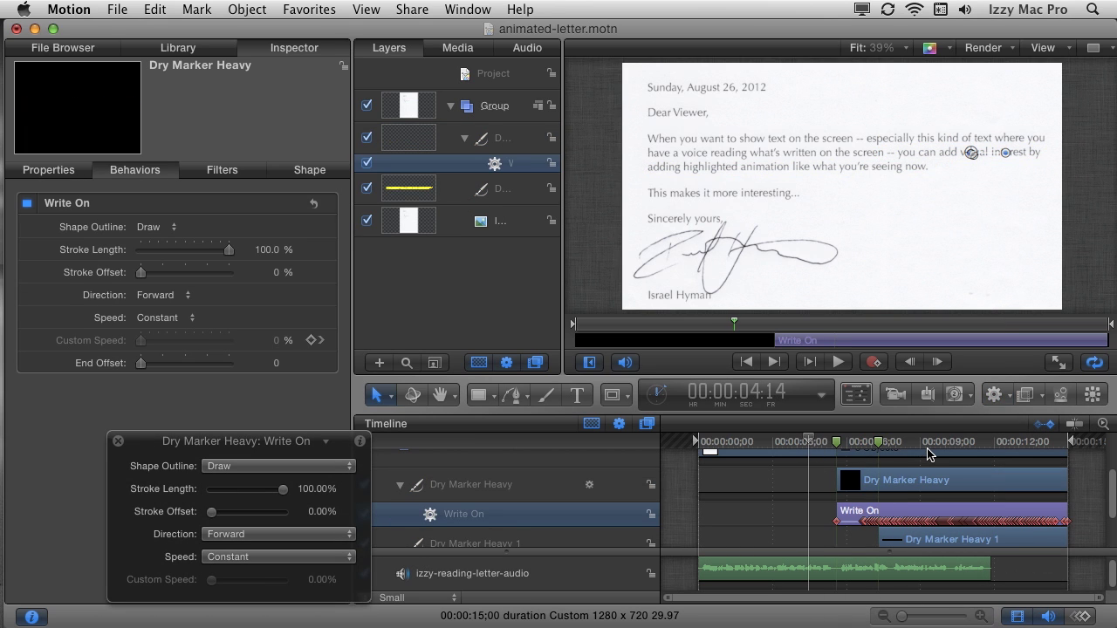
{"action": "key", "text": "space"}
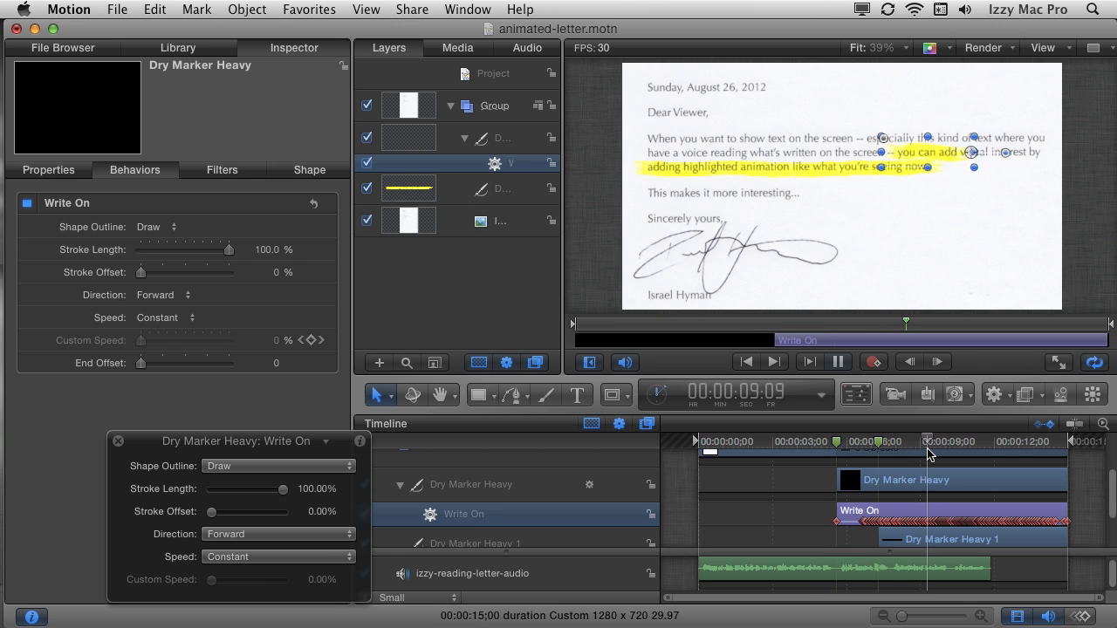
{"action": "key", "text": "space"}
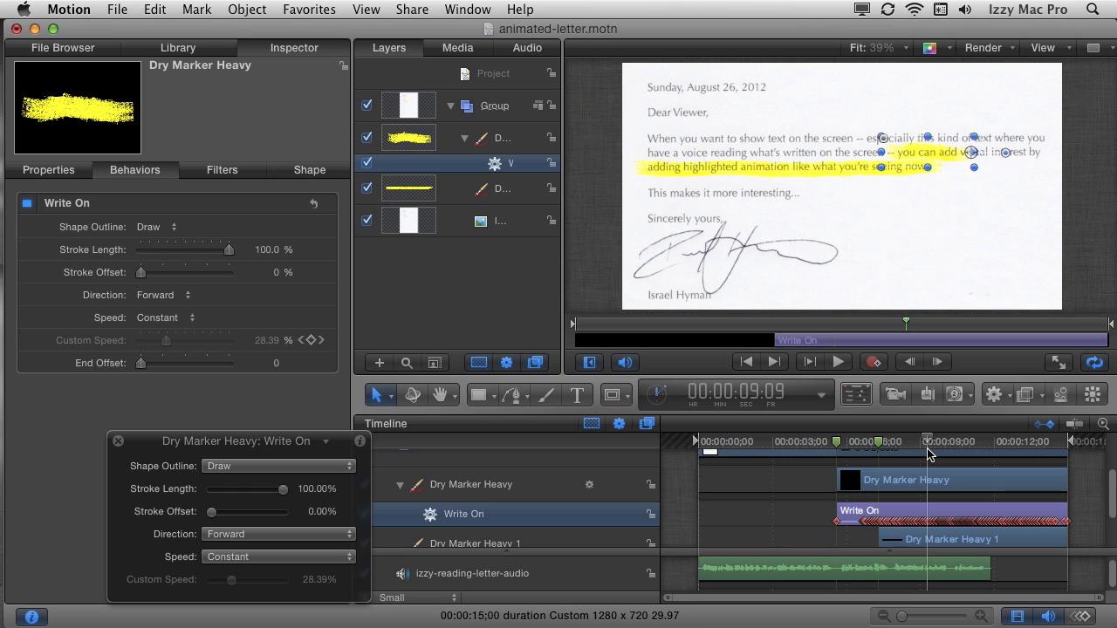
Trim the end of the Write On behavior to 00:00:07:04, just before the second marker.
{"action": "left_click_drag", "start_coordinate": [861, 447], "coordinate": [876, 447]}
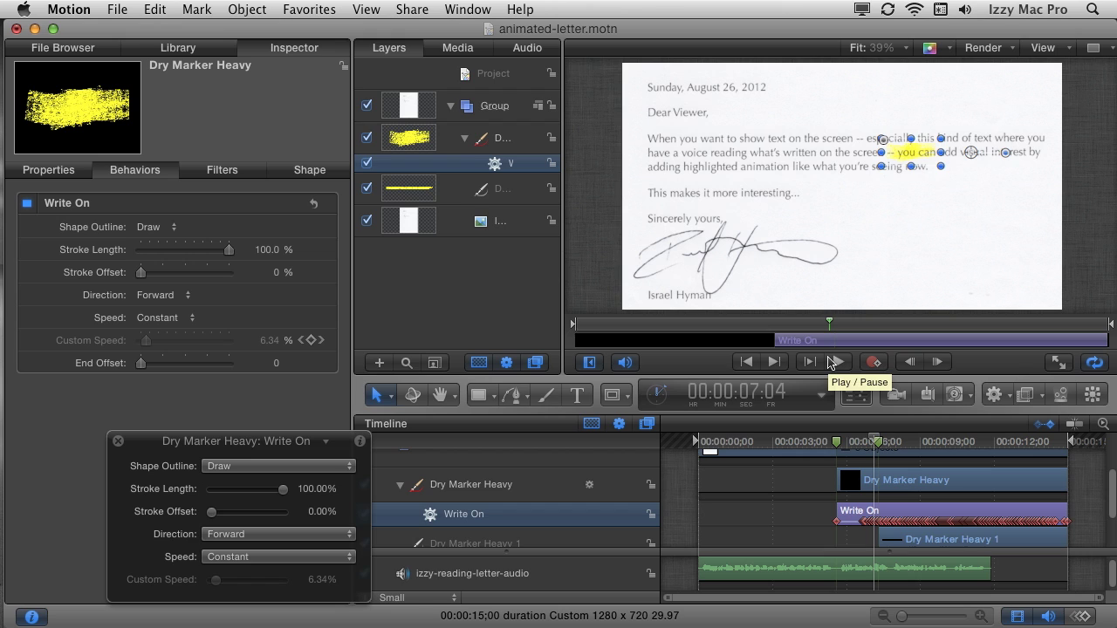
{"action": "key", "text": "o"}
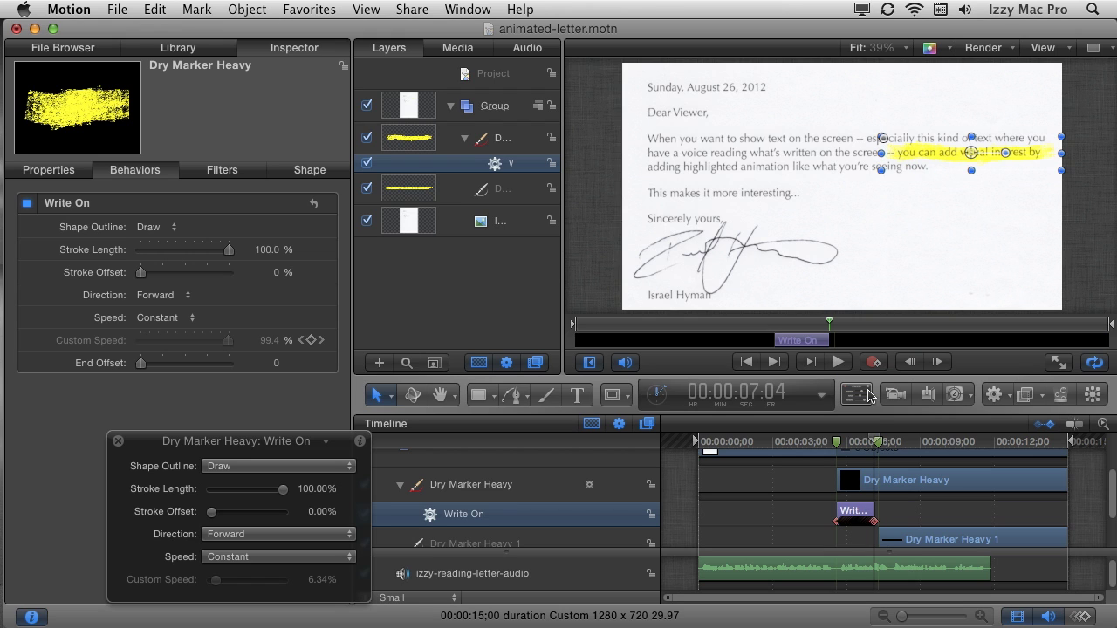
Play the project from 00:00:04:17 to check the first highlight's Write On timing against the narration.
{"action": "left_click", "coordinate": [824, 442]}
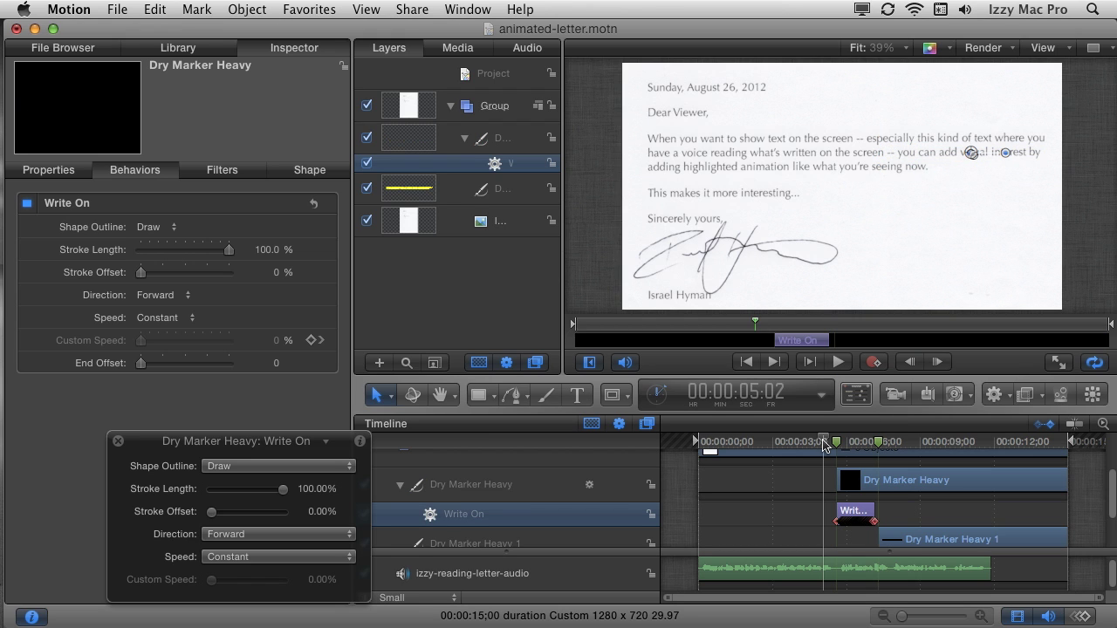
{"action": "left_click_drag", "start_coordinate": [824, 443], "coordinate": [811, 443]}
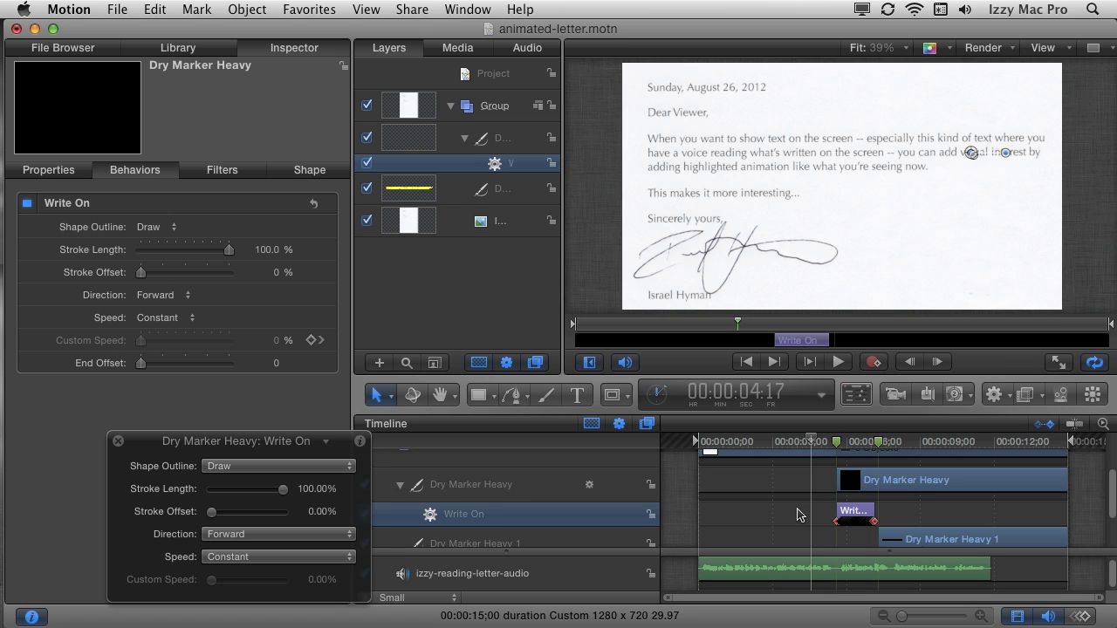
{"action": "key", "text": "space"}
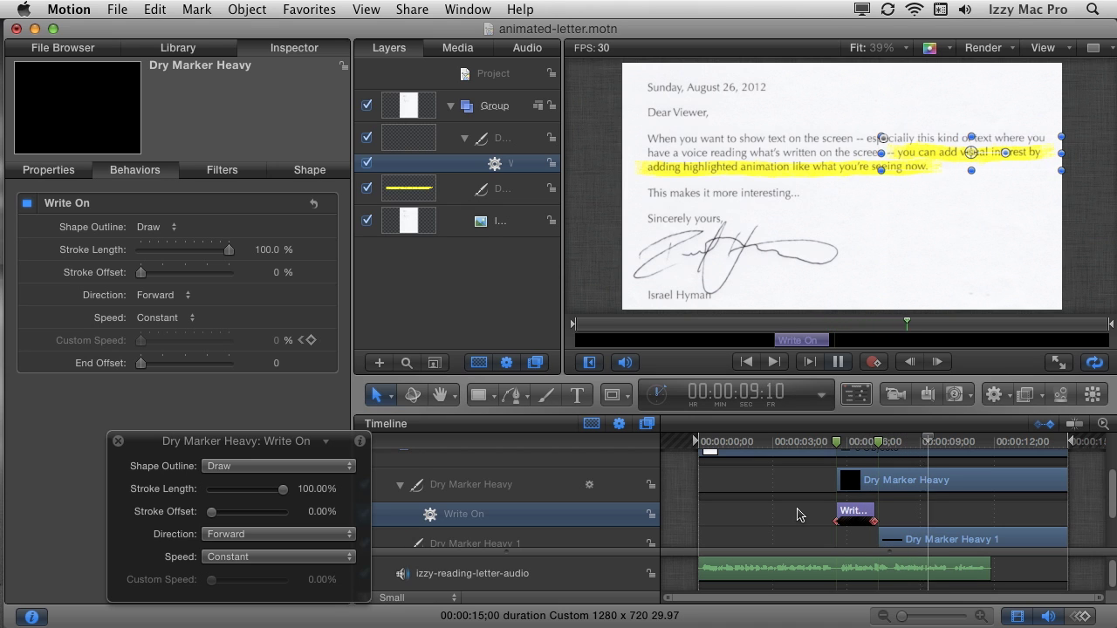
{"action": "key", "text": "space"}
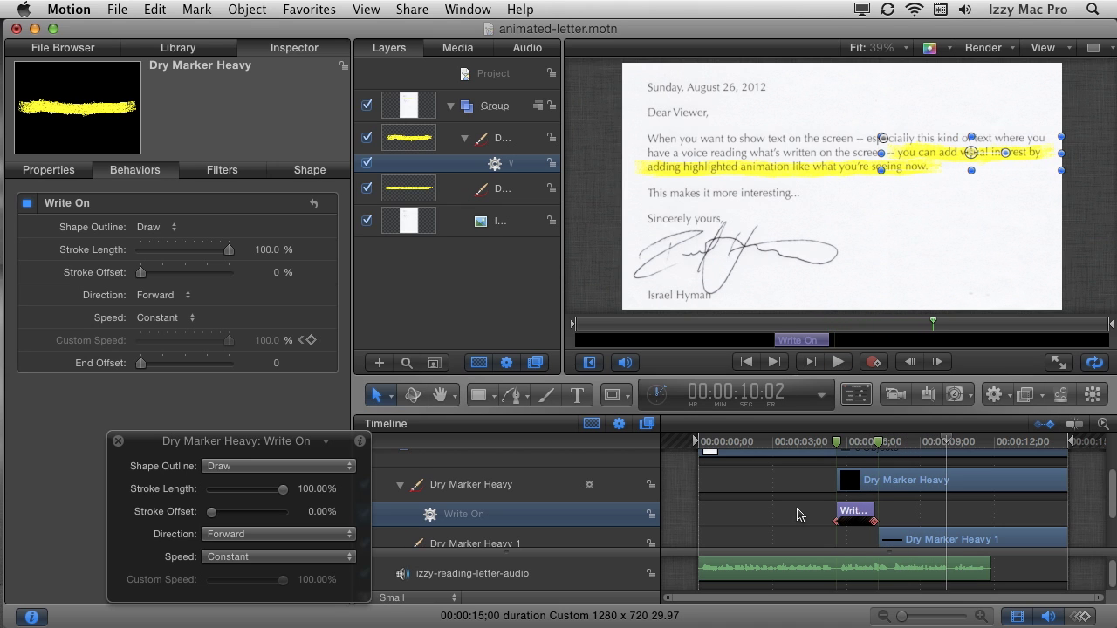
Apply the Write On shape behavior to the Dry Marker Heavy 1 stroke.
{"action": "left_click", "coordinate": [485, 192]}
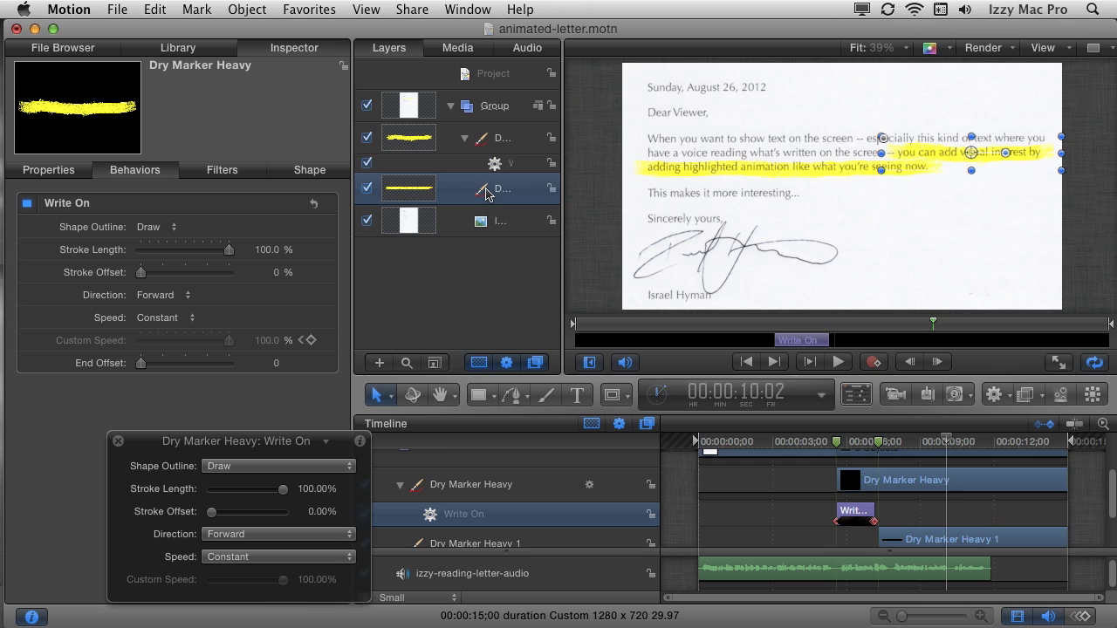
{"action": "left_click", "coordinate": [997, 396]}
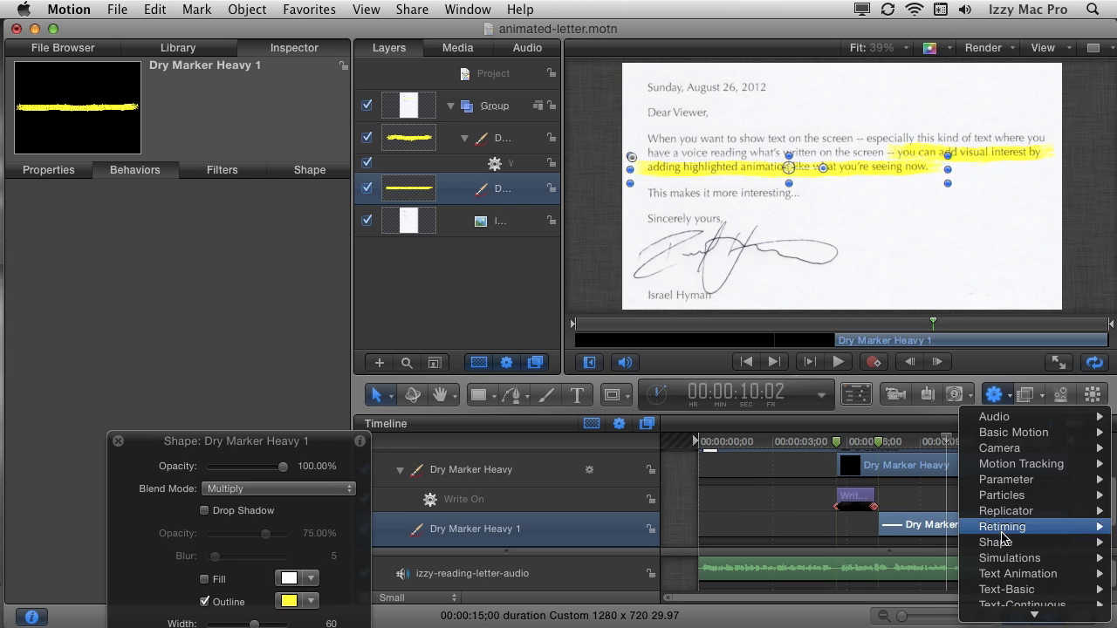
{"action": "mouse_move", "coordinate": [1004, 542]}
{"action": "left_click", "coordinate": [892, 613]}
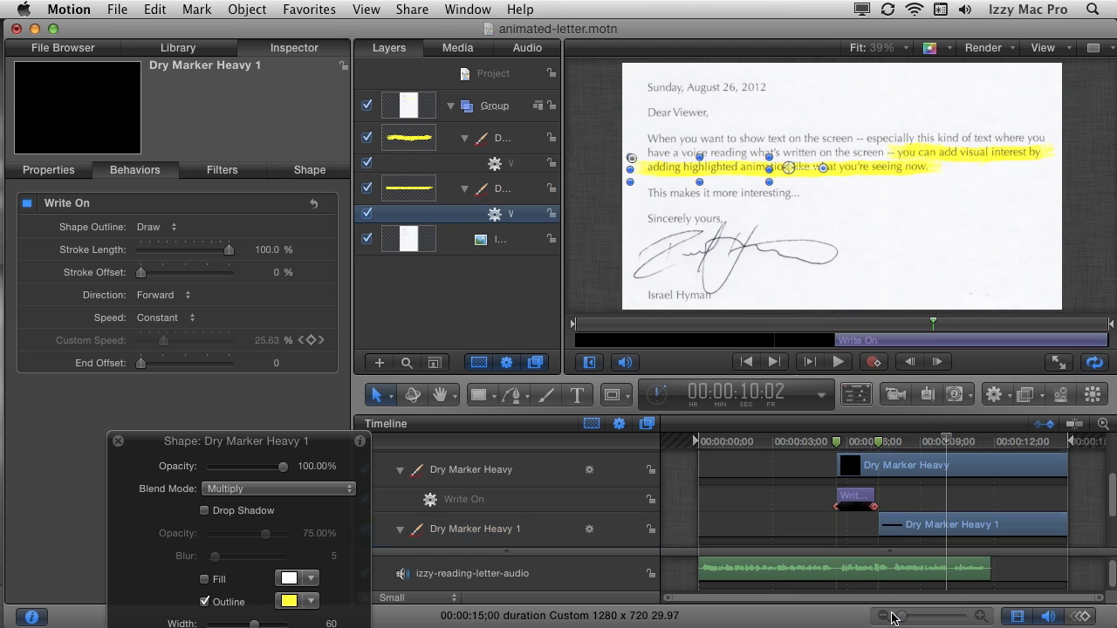
Play from 00:00:06:24 to the end of the highlighted phrase and trim the end of the second stroke's Write On behavior to 00:00:10:01.
{"action": "scroll", "coordinate": [920, 526], "scroll_direction": "down", "scroll_amount": 2}
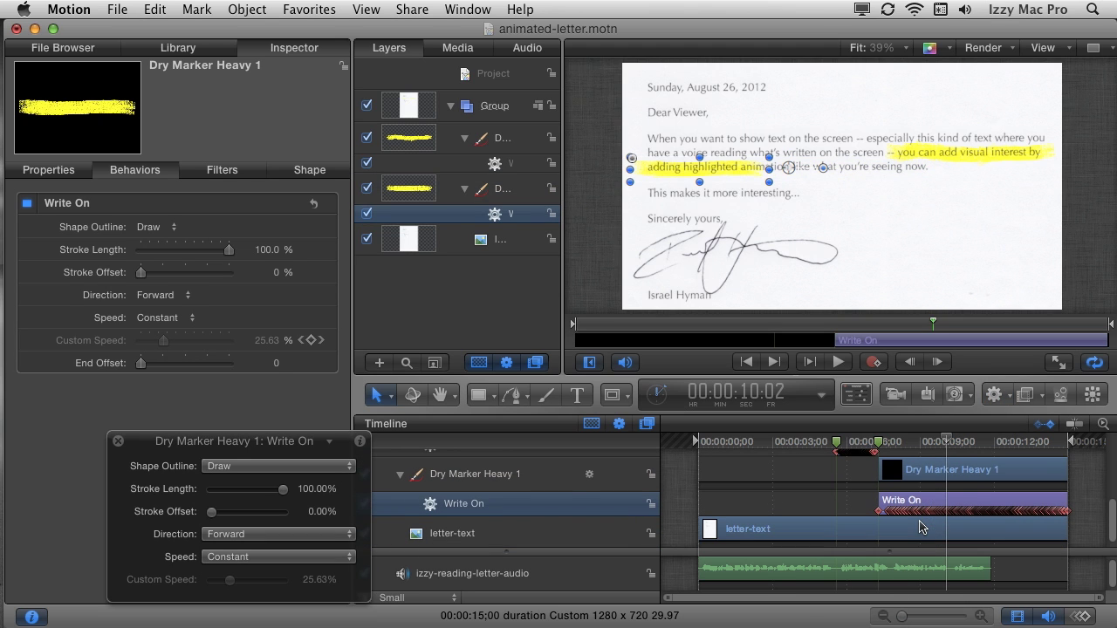
{"action": "left_click_drag", "start_coordinate": [923, 441], "coordinate": [864, 443]}
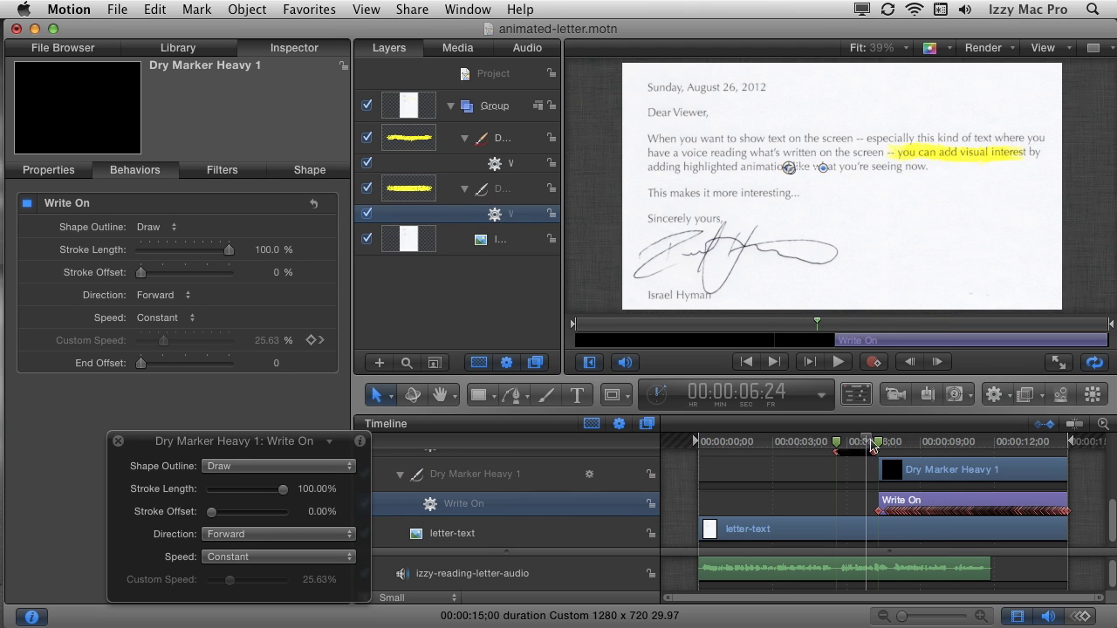
{"action": "key", "text": "space"}
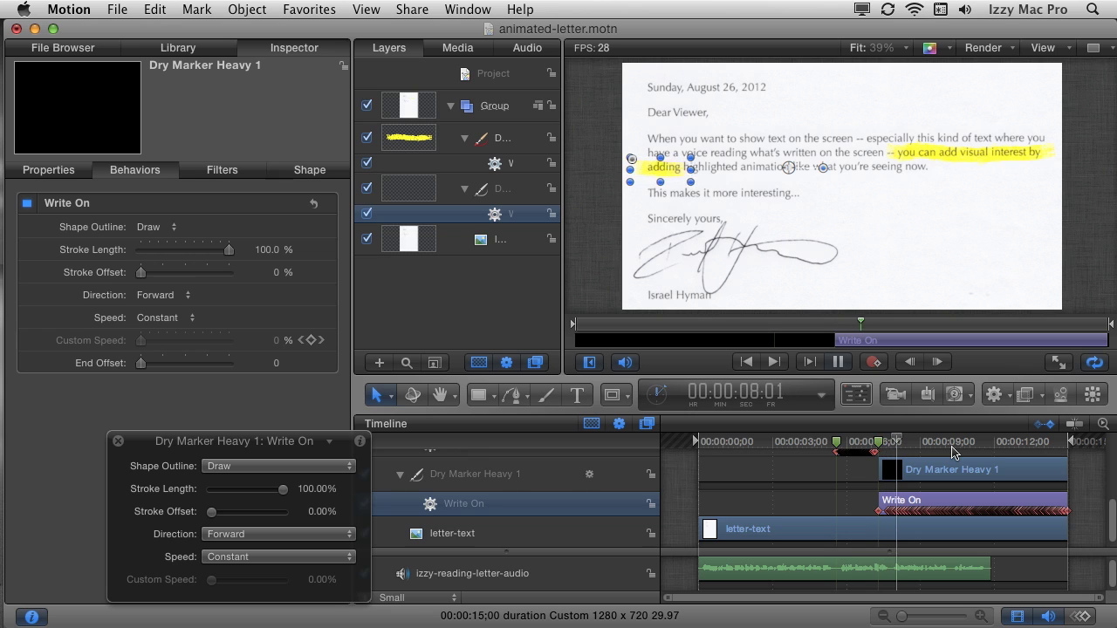
{"action": "key", "text": "space"}
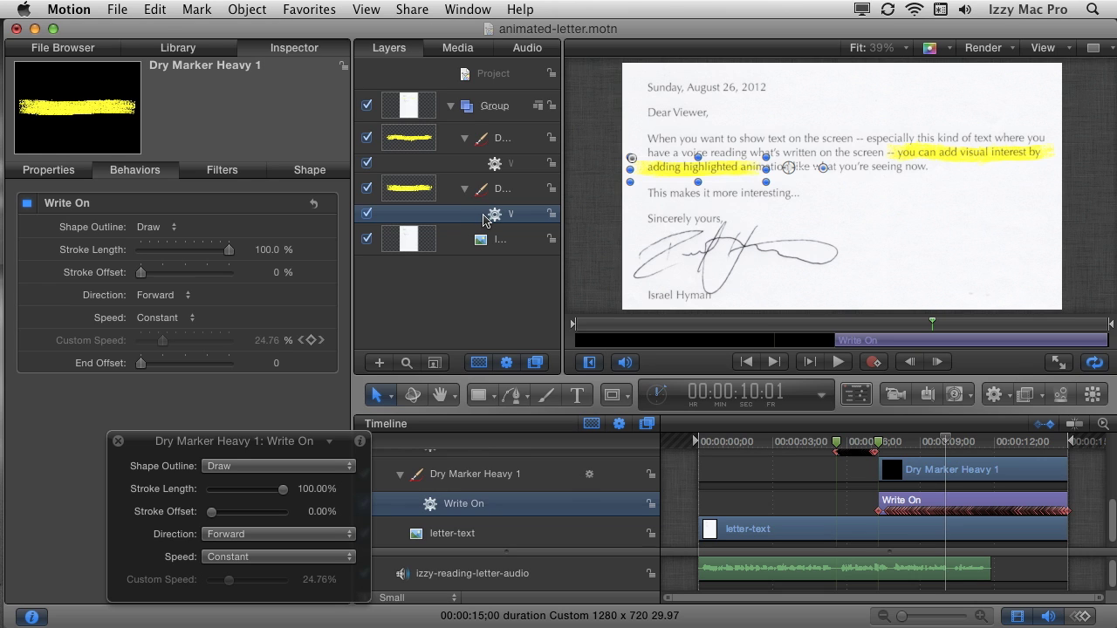
{"action": "key", "text": "o"}
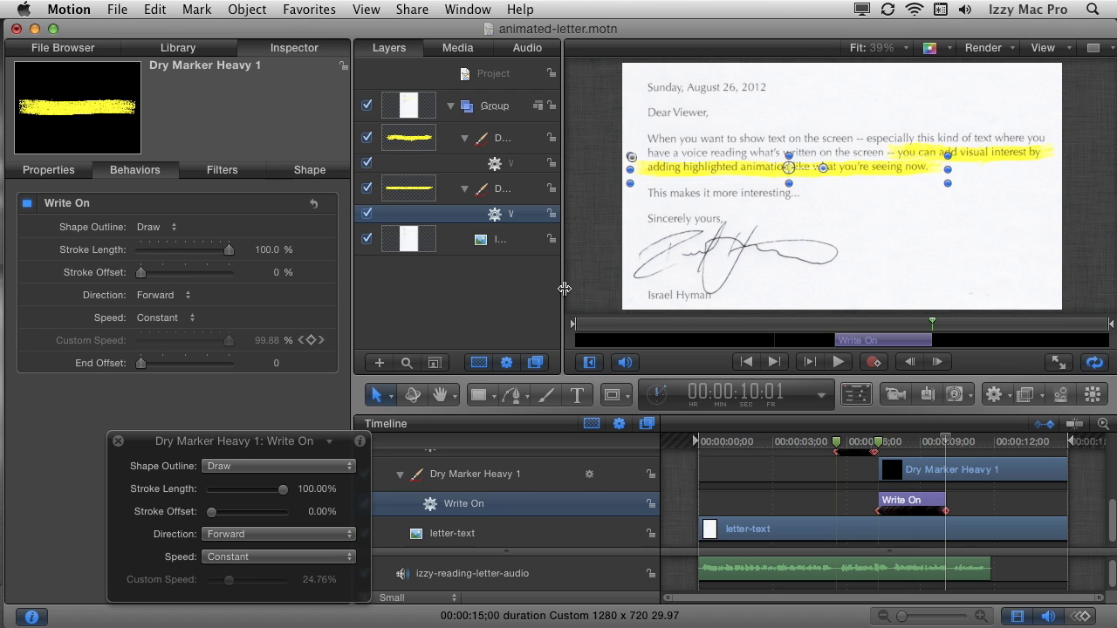
Deselect everything and play the project from 00:00:03:16 to check both highlights against the narration.
{"action": "left_click", "coordinate": [478, 301]}
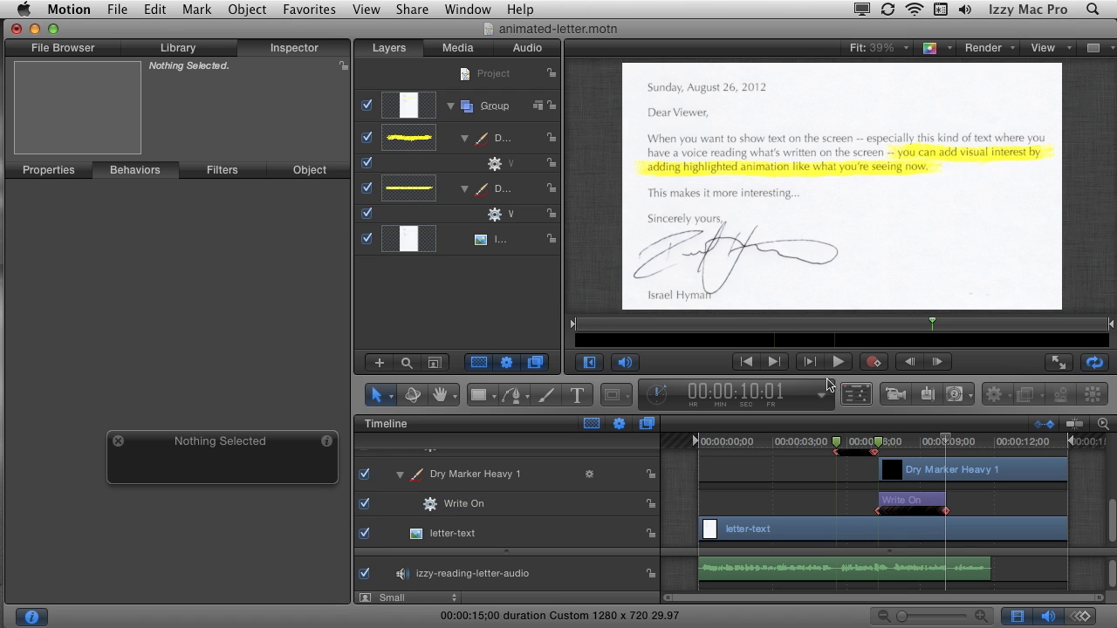
{"action": "left_click_drag", "start_coordinate": [824, 448], "coordinate": [788, 445]}
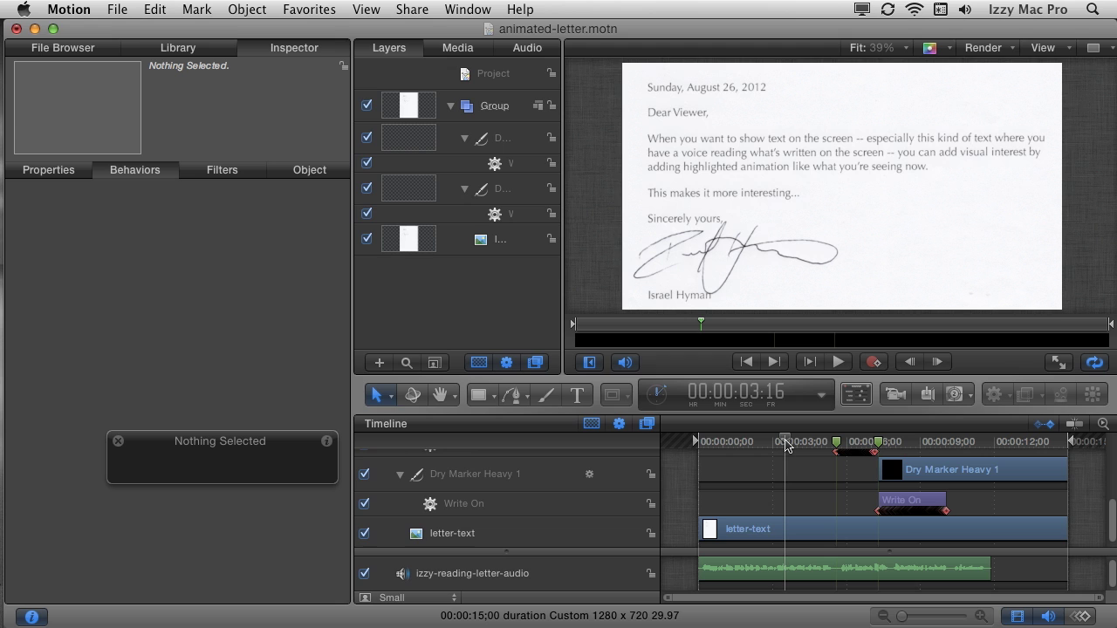
{"action": "key", "text": "space"}
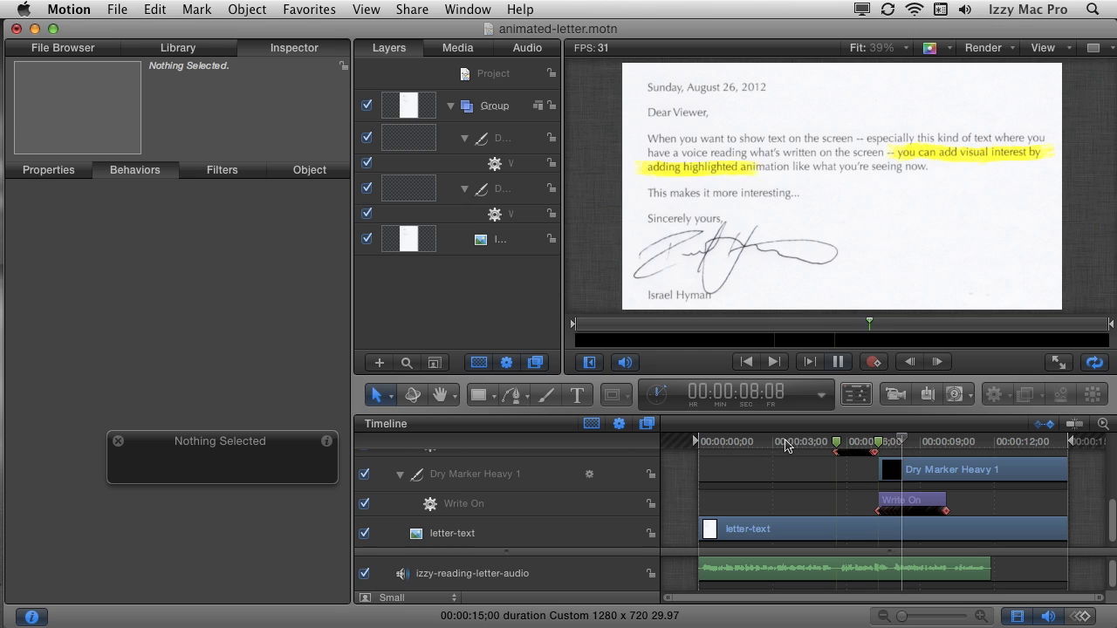
{"action": "key", "text": "space"}
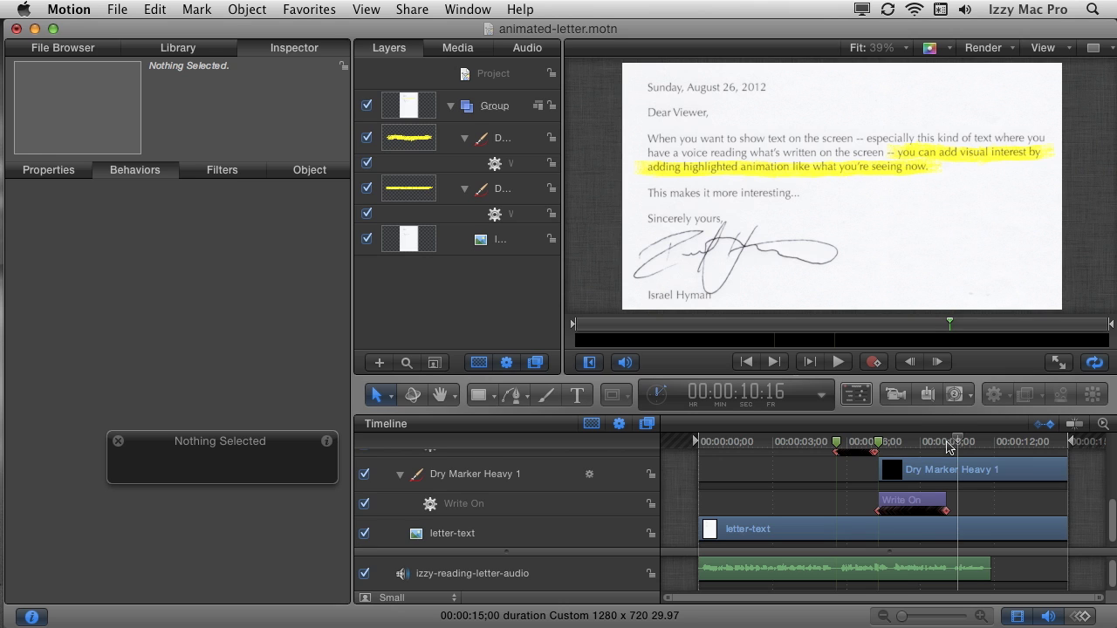
Trim the end of Dry Marker Heavy 1's Write On behavior to 00:00:09:23.
{"action": "left_click_drag", "start_coordinate": [951, 448], "coordinate": [939, 449]}
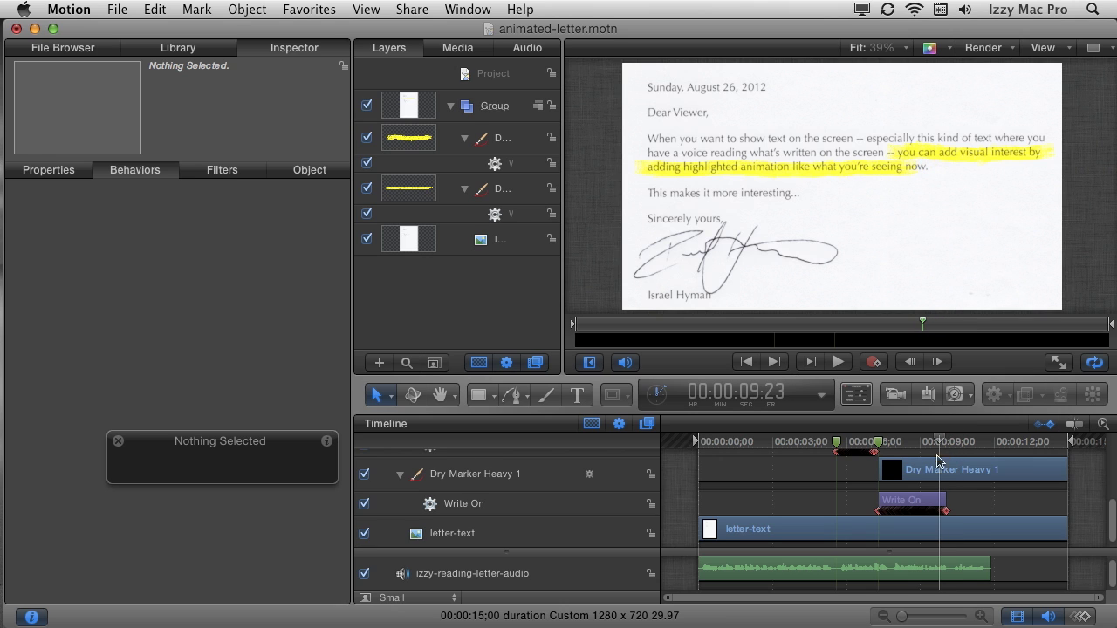
{"action": "left_click", "coordinate": [932, 504]}
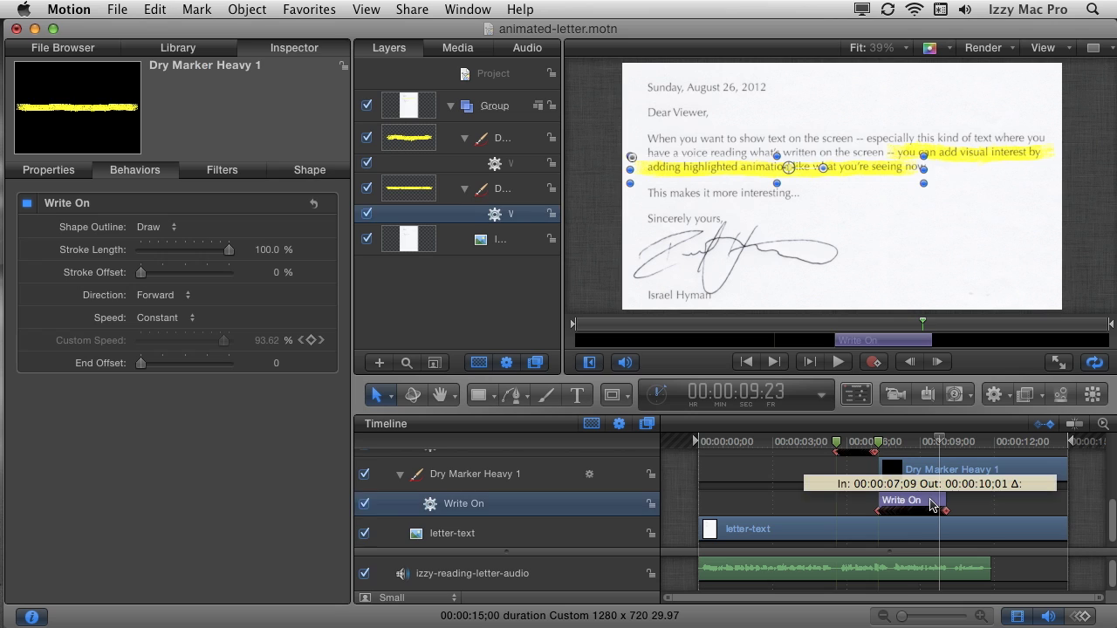
{"action": "key", "text": "o"}
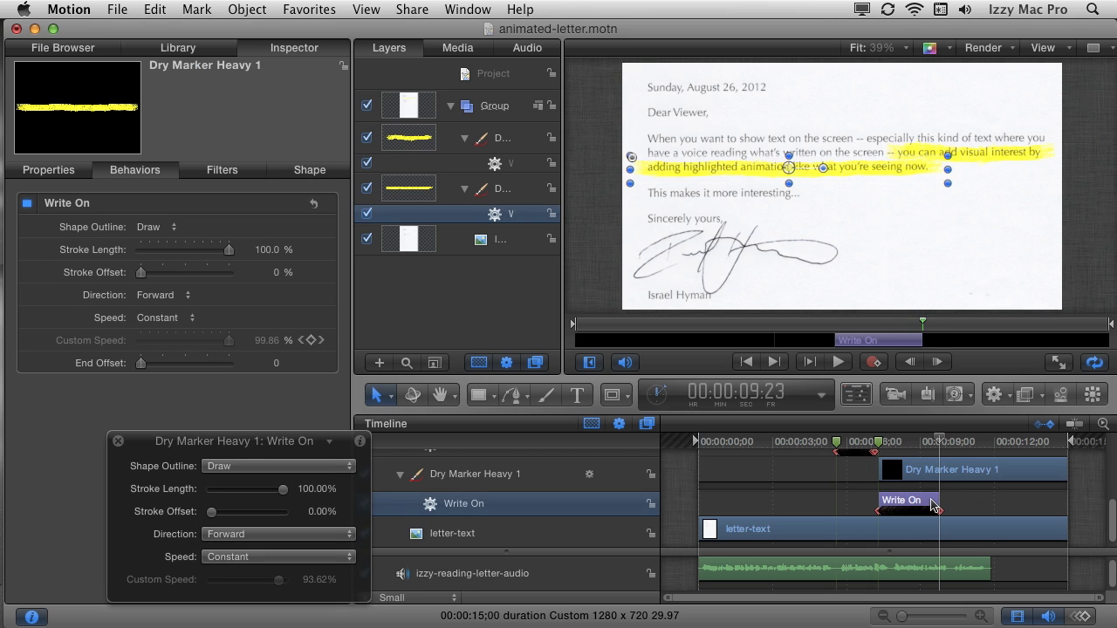
Play the project to the end of the narration to check the shortened second highlight, then clear the selection.
{"action": "key", "text": "space"}
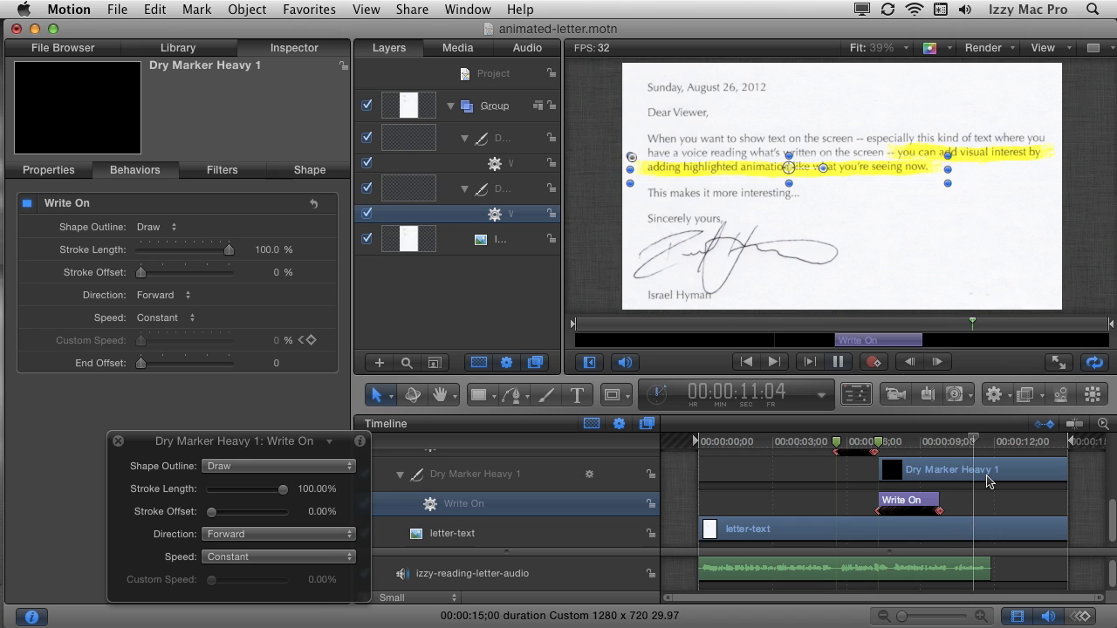
{"action": "key", "text": "space"}
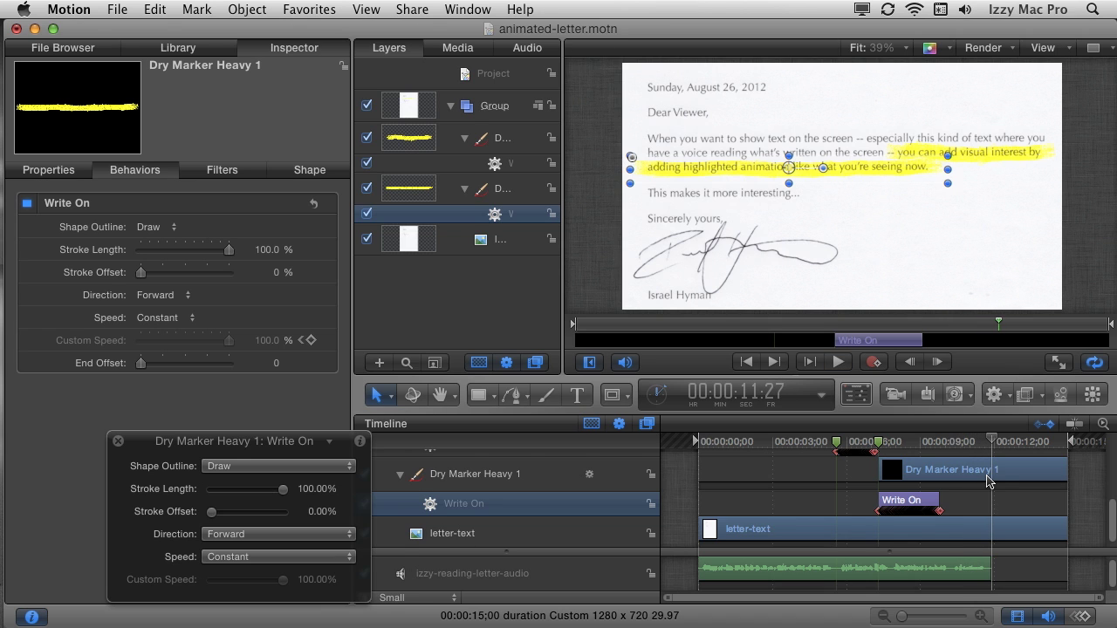
{"action": "left_click", "coordinate": [462, 291]}
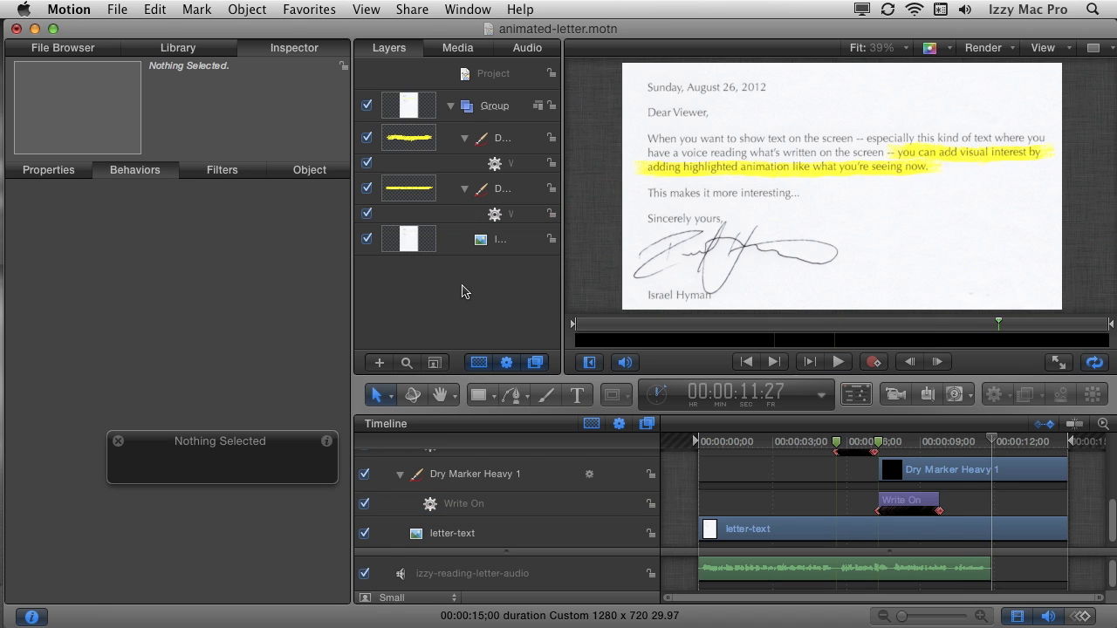
Keyframe the whole group's Z position at about -321.46 px on the first frame of the project.
{"action": "left_click", "coordinate": [491, 107]}
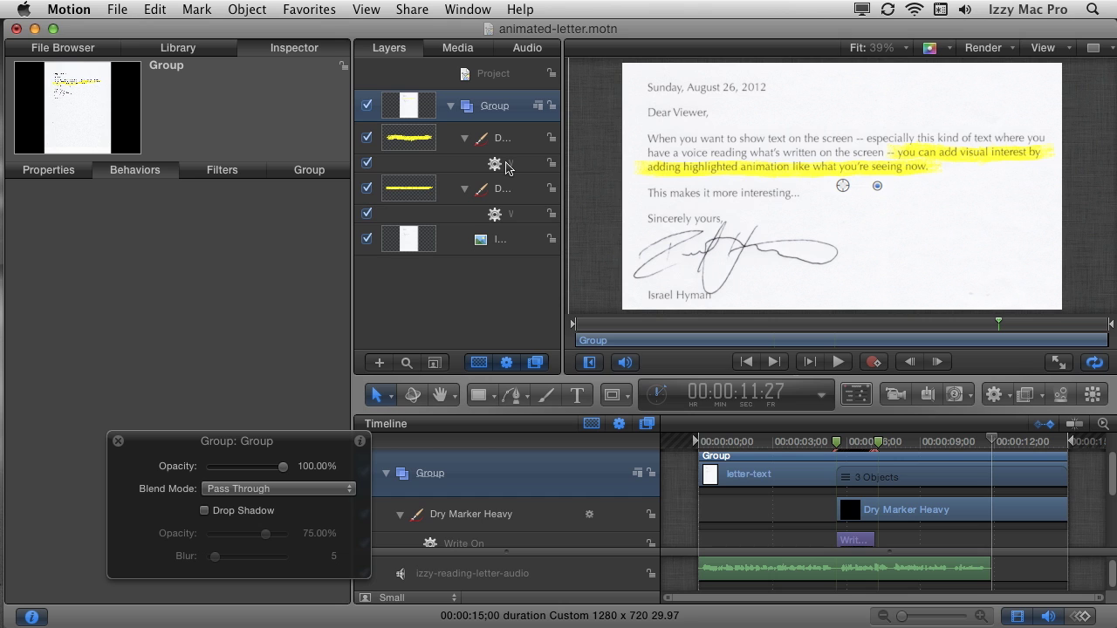
{"action": "left_click", "coordinate": [51, 172]}
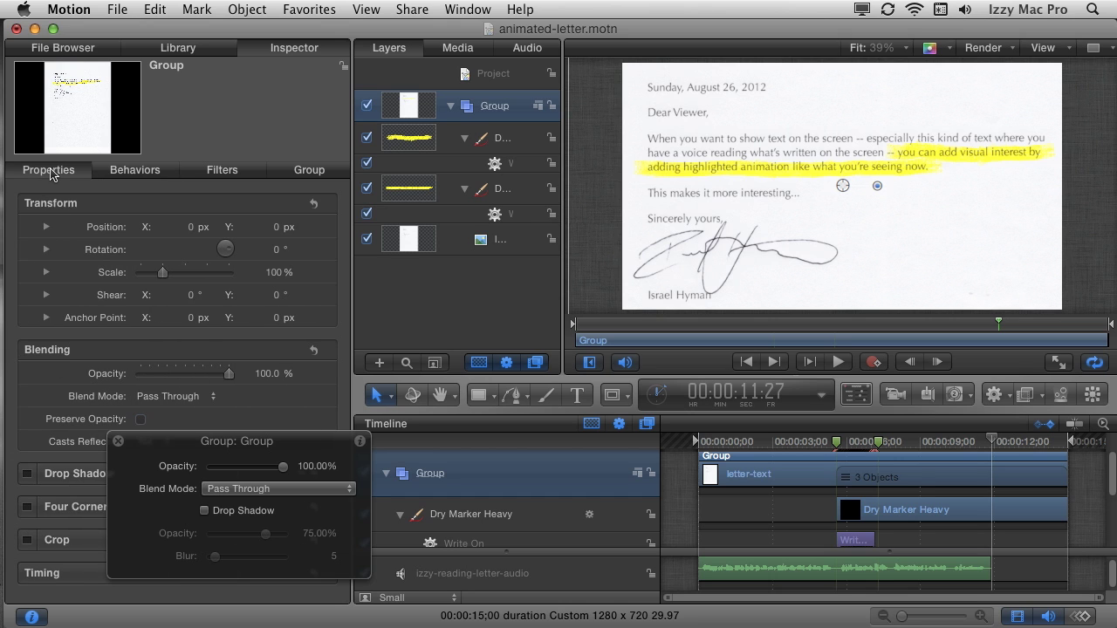
{"action": "key", "text": "Home"}
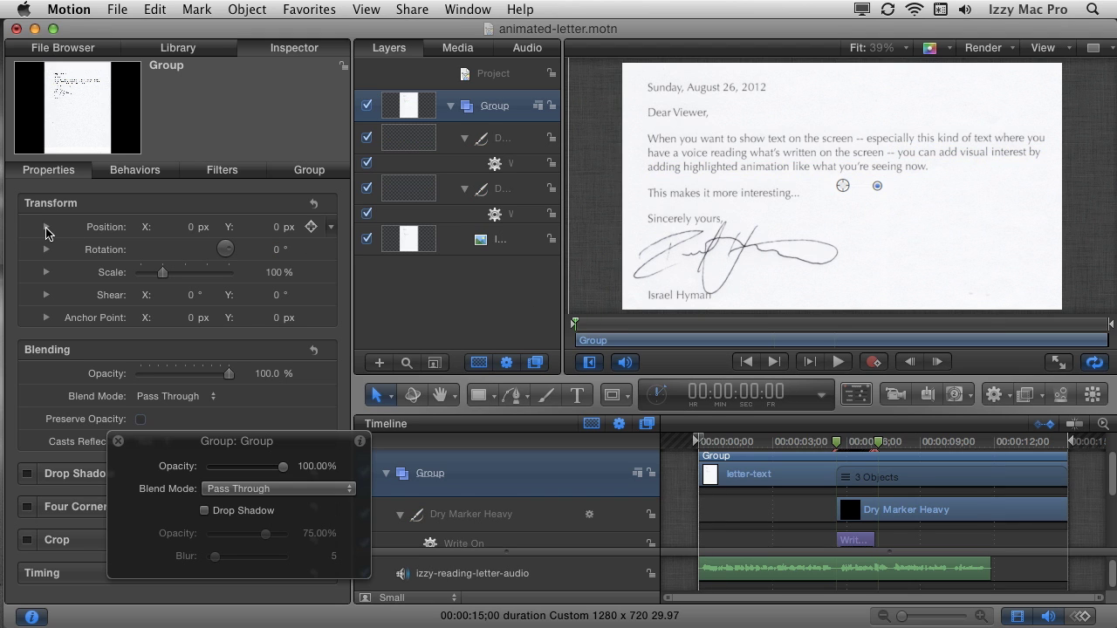
{"action": "left_click", "coordinate": [46, 229]}
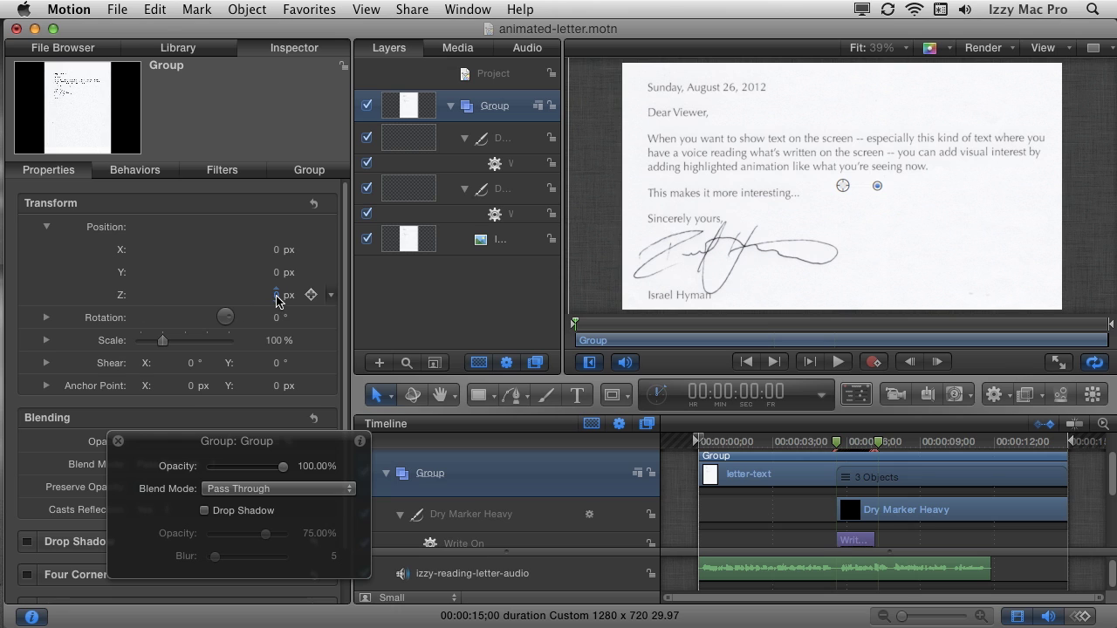
{"action": "left_click", "coordinate": [311, 295]}
{"action": "mouse_move", "coordinate": [277, 297]}
{"action": "left_mouse_down"}
{"action": "mouse_move", "coordinate": [314, 297]}
{"action": "mouse_move", "coordinate": [259, 297]}
{"action": "left_mouse_up"}
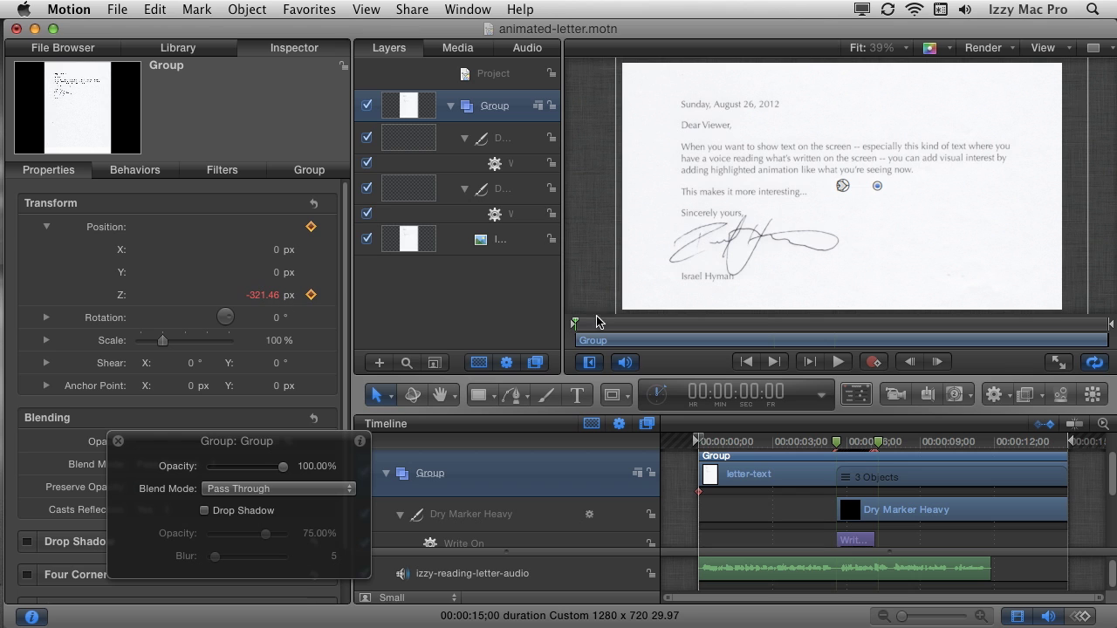
Keyframe the group's Z position at about 0.54 px on the last frame, 00:00:14:29, and scrub through the resulting move.
{"action": "left_click_drag", "start_coordinate": [577, 324], "coordinate": [1110, 326]}
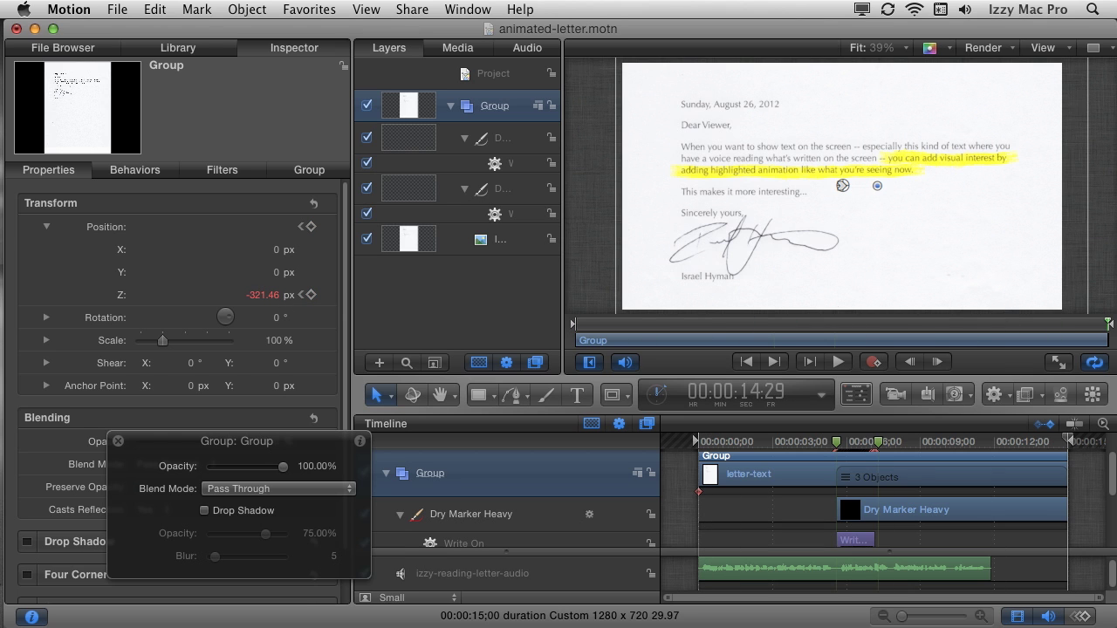
{"action": "left_click_drag", "start_coordinate": [259, 299], "coordinate": [269, 296]}
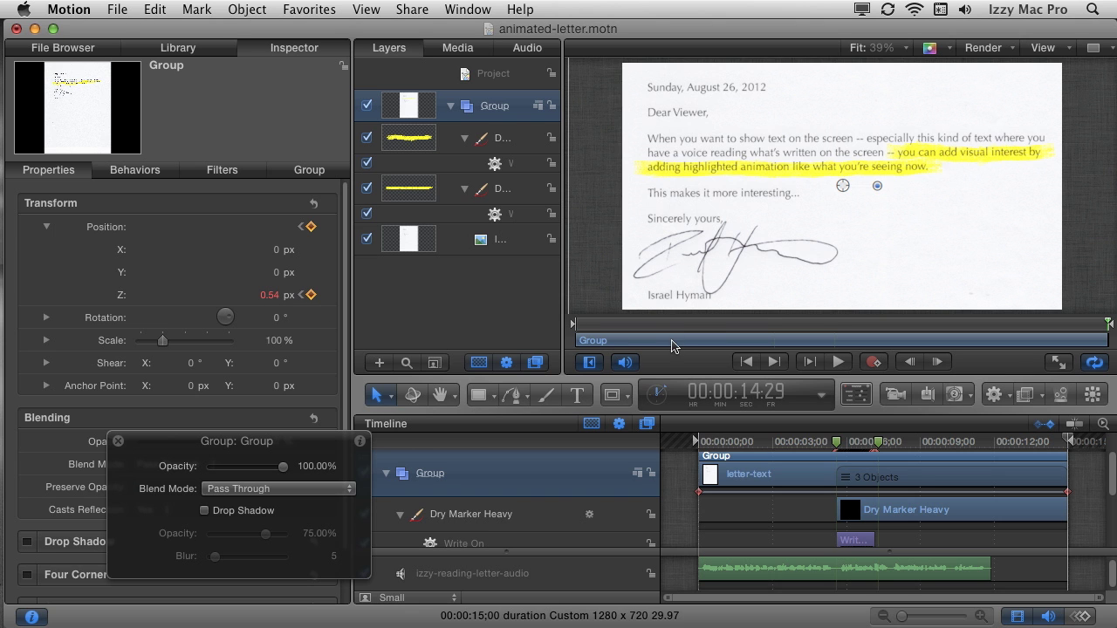
{"action": "left_click", "coordinate": [709, 328]}
{"action": "left_click_drag", "start_coordinate": [705, 331], "coordinate": [918, 328]}
Keyframe the group's Z rotation at -2° on the first frame of the project.
{"action": "left_click_drag", "start_coordinate": [833, 328], "coordinate": [568, 330]}
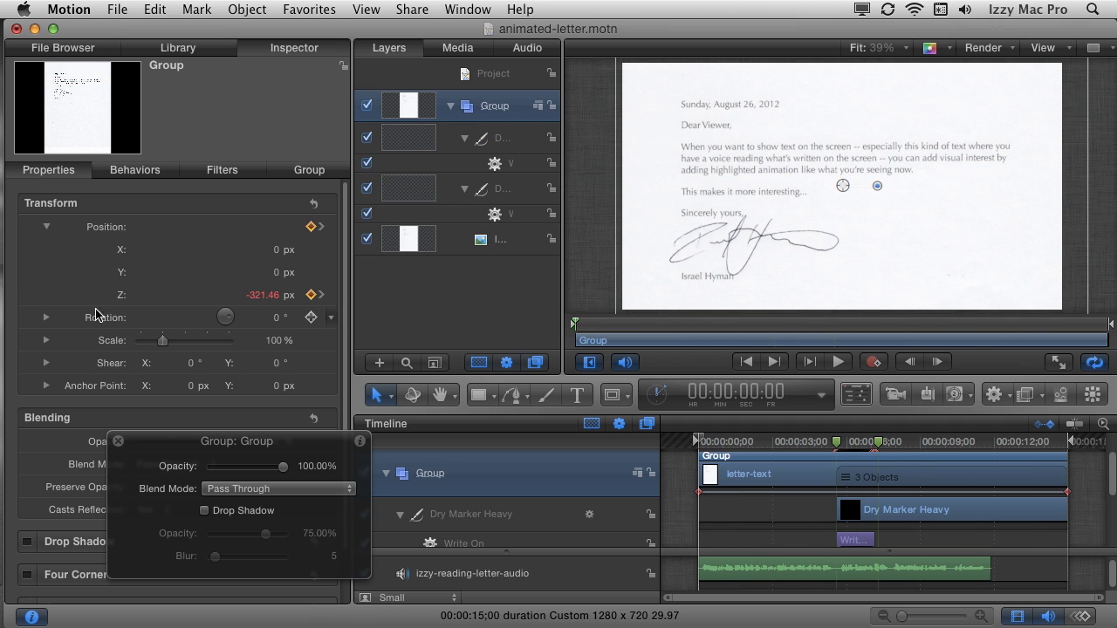
{"action": "left_click", "coordinate": [46, 318]}
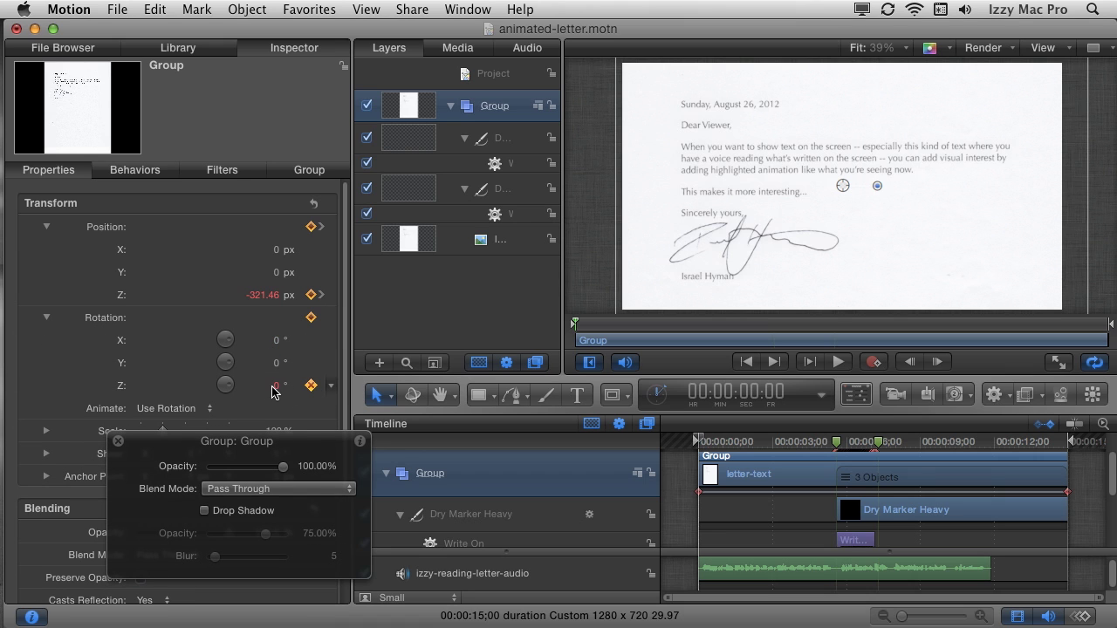
{"action": "left_click_drag", "start_coordinate": [276, 391], "coordinate": [270, 390]}
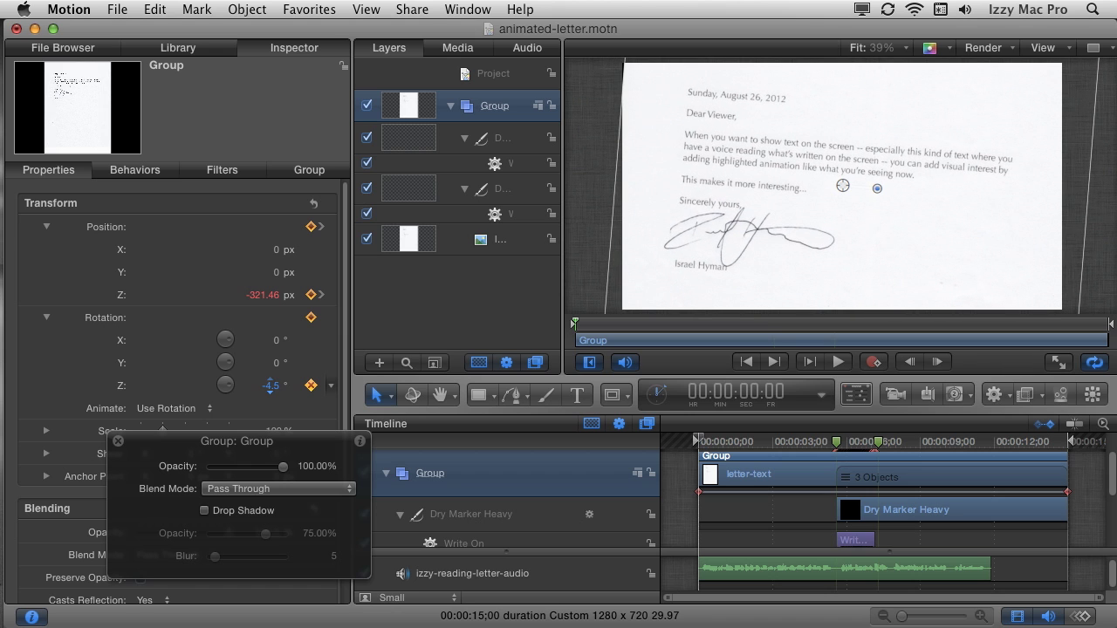
{"action": "left_click", "coordinate": [272, 392]}
{"action": "type", "text": "-2"}
{"action": "key", "text": "Return"}
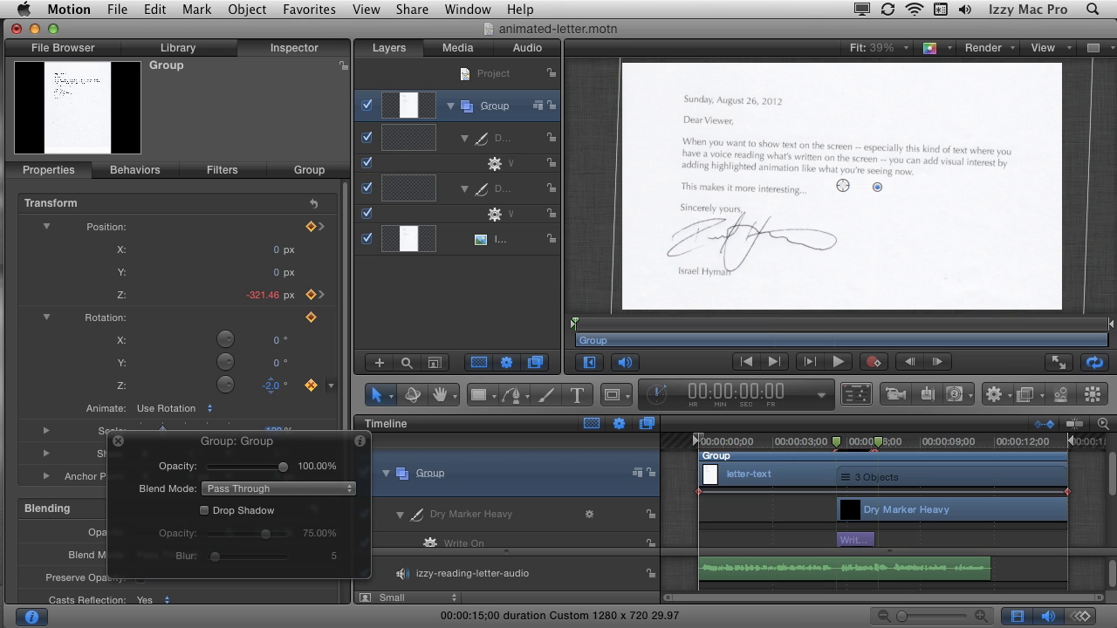
Keyframe the group's Z rotation at 2° on the last frame of the project, 00:00:14:29.
{"action": "left_click_drag", "start_coordinate": [594, 325], "coordinate": [1107, 323]}
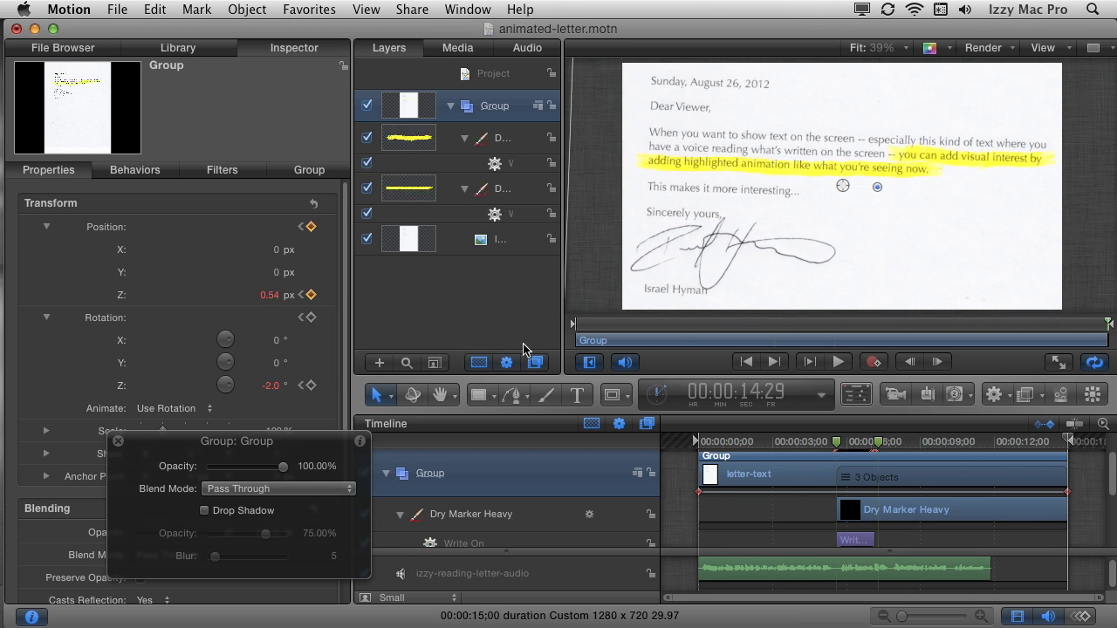
{"action": "left_click", "coordinate": [271, 386]}
{"action": "type", "text": "2"}
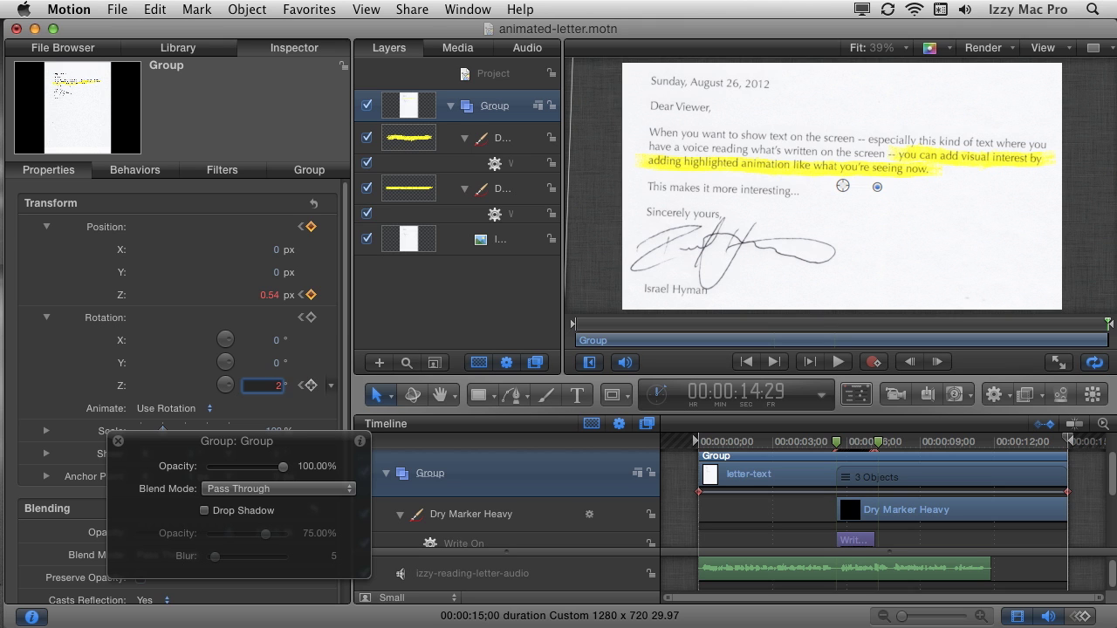
{"action": "key", "text": "Return"}
Keyframe the group's X rotation at -1° on the first frame and 1° on the last frame, 00:00:14:29.
{"action": "left_click_drag", "start_coordinate": [630, 327], "coordinate": [559, 345]}
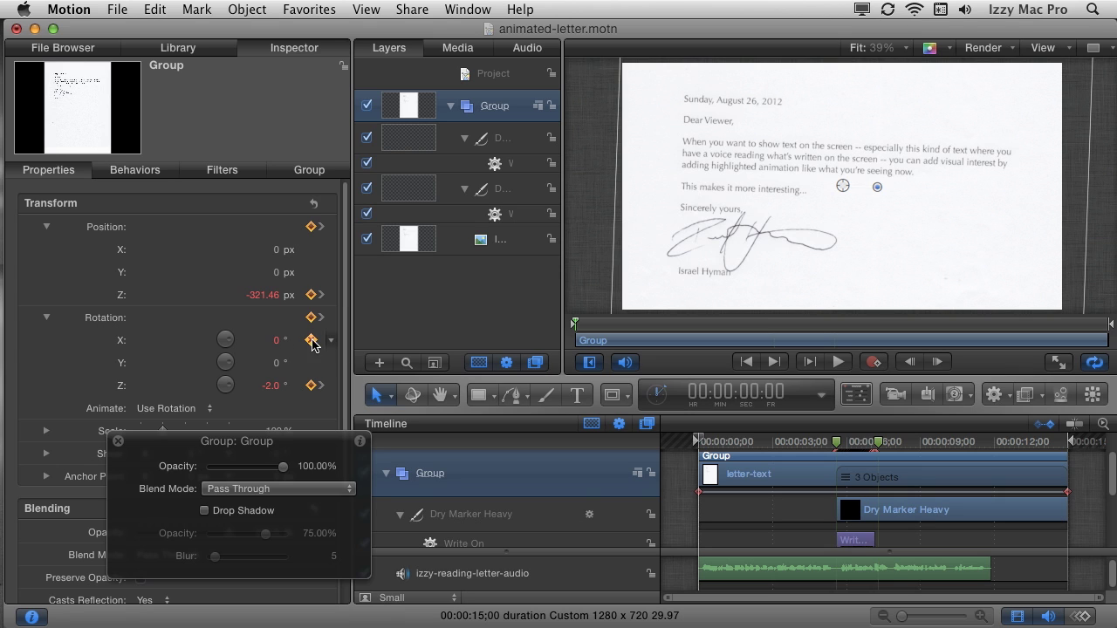
{"action": "left_click_drag", "start_coordinate": [276, 341], "coordinate": [271, 340]}
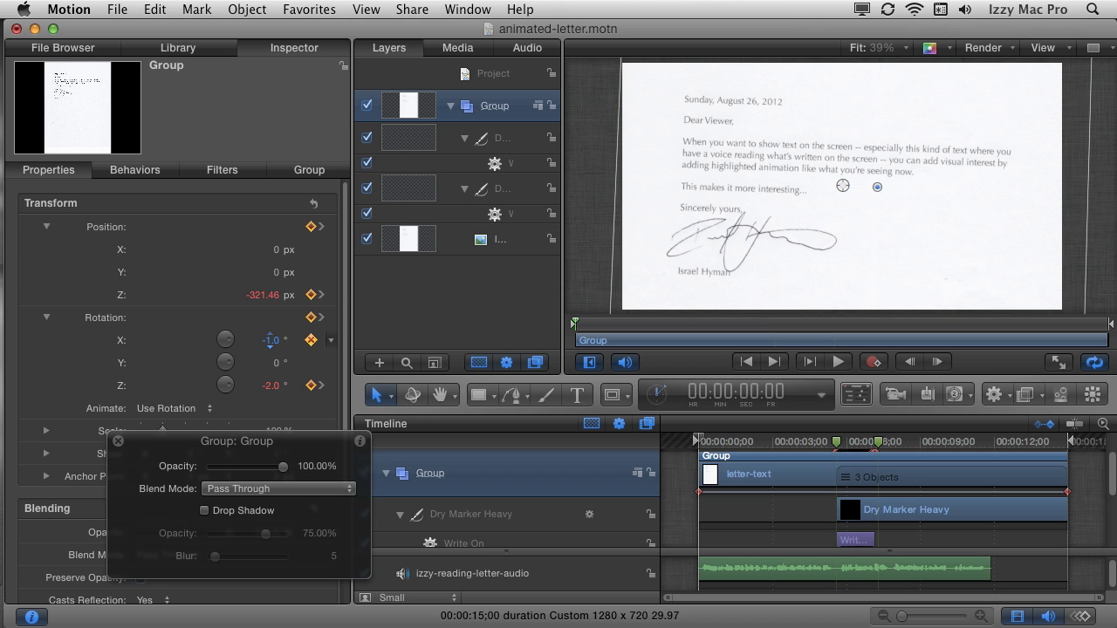
{"action": "left_click_drag", "start_coordinate": [588, 325], "coordinate": [1108, 324]}
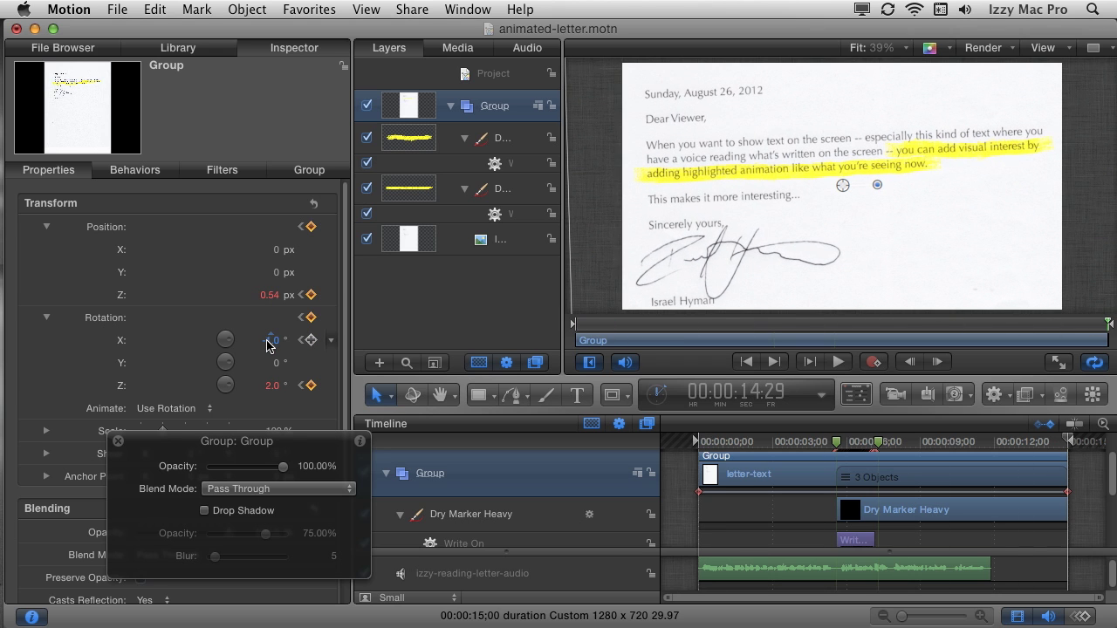
{"action": "left_click_drag", "start_coordinate": [267, 341], "coordinate": [268, 340]}
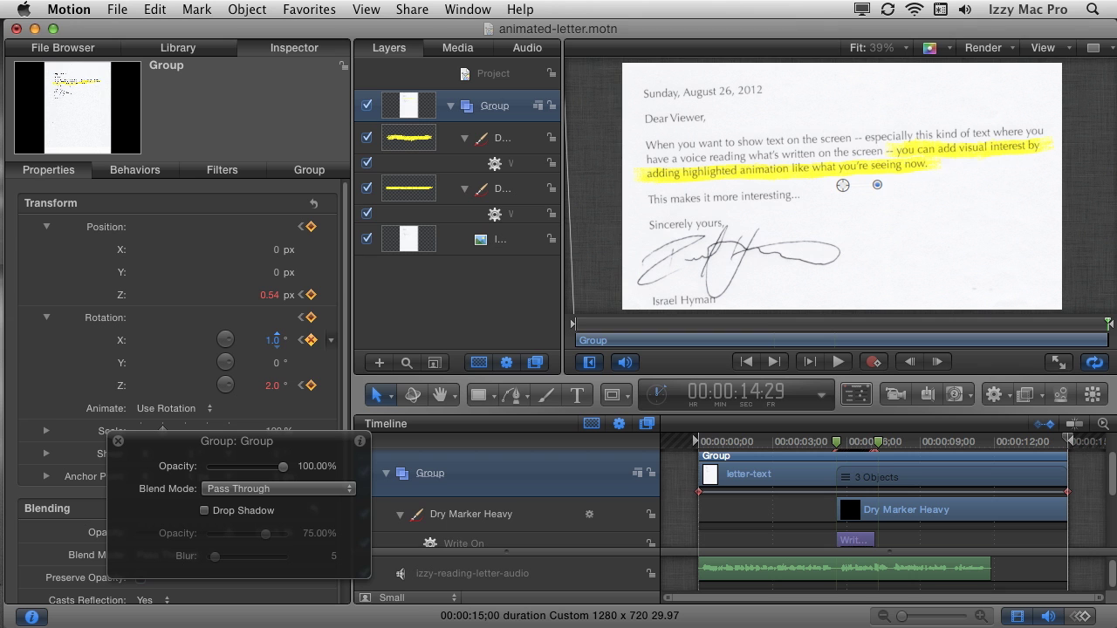
Play the project from the first frame to review the combined push-in and rotation, and stop playback near the end.
{"action": "left_click_drag", "start_coordinate": [614, 325], "coordinate": [564, 337]}
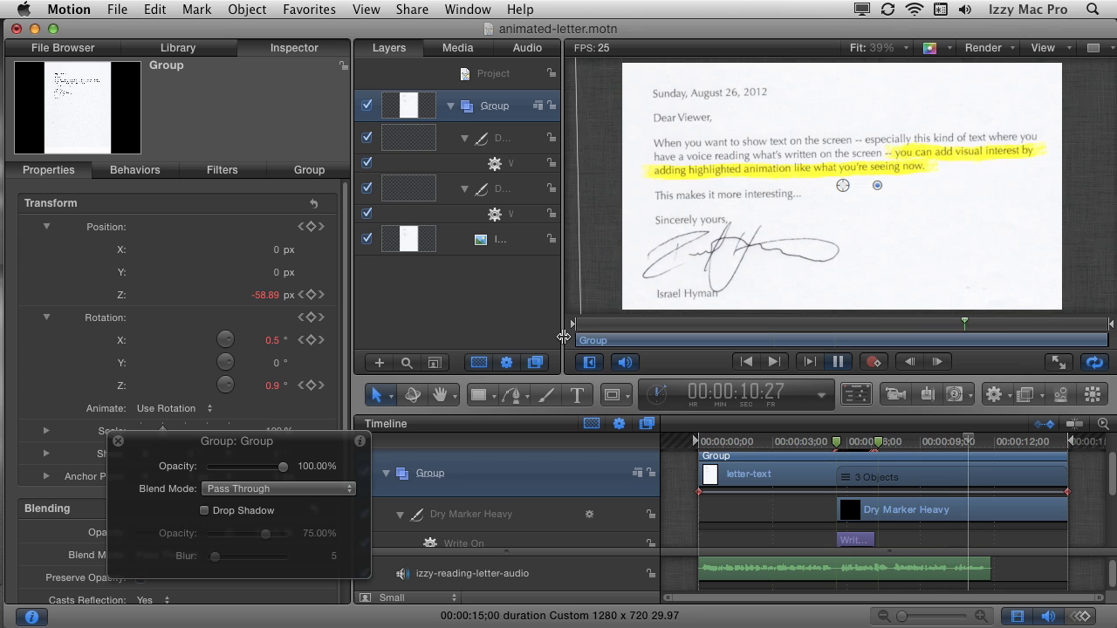
{"action": "key", "text": "space"}
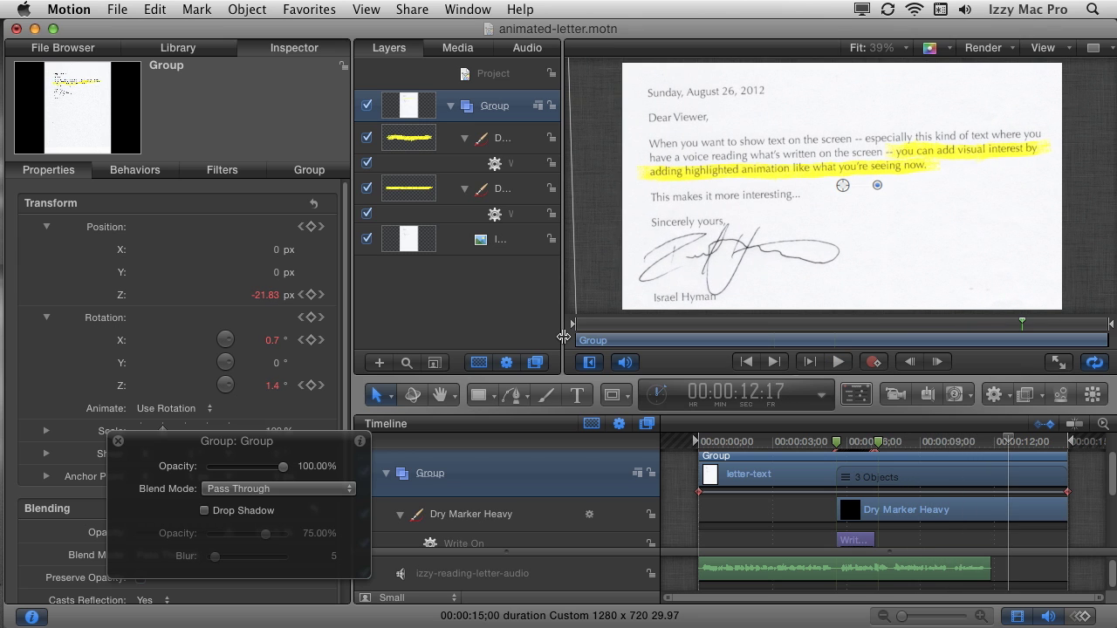